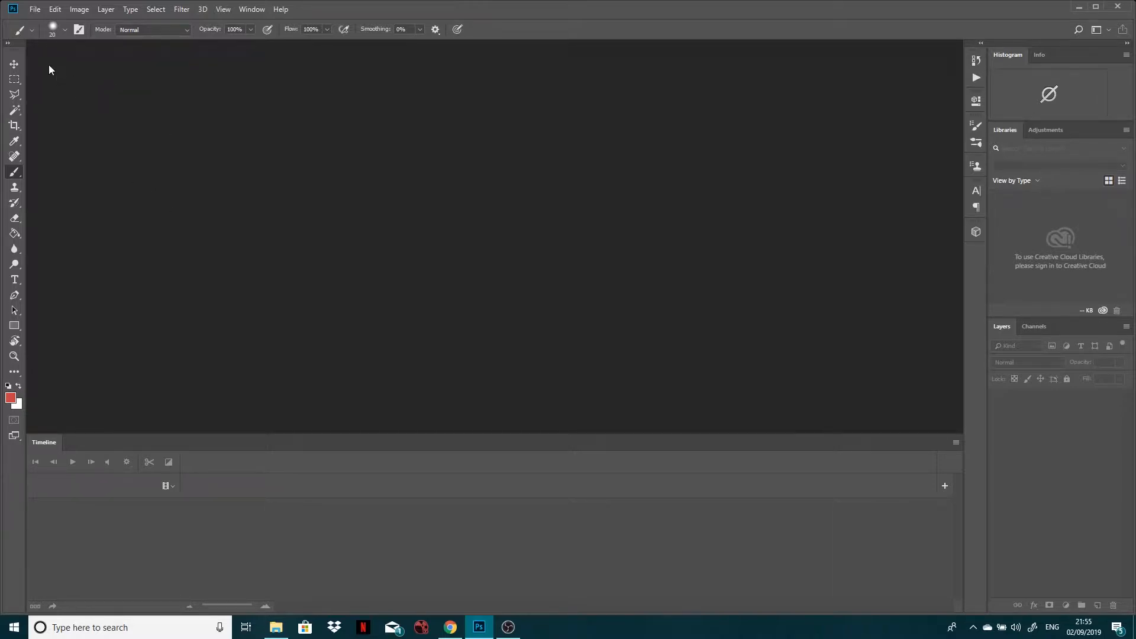
Create a new document from the HDTV 1080p film and video preset, 1920 x 1080 px at 72 ppi with a white background
left_click(35, 10)
left_click(44, 24)
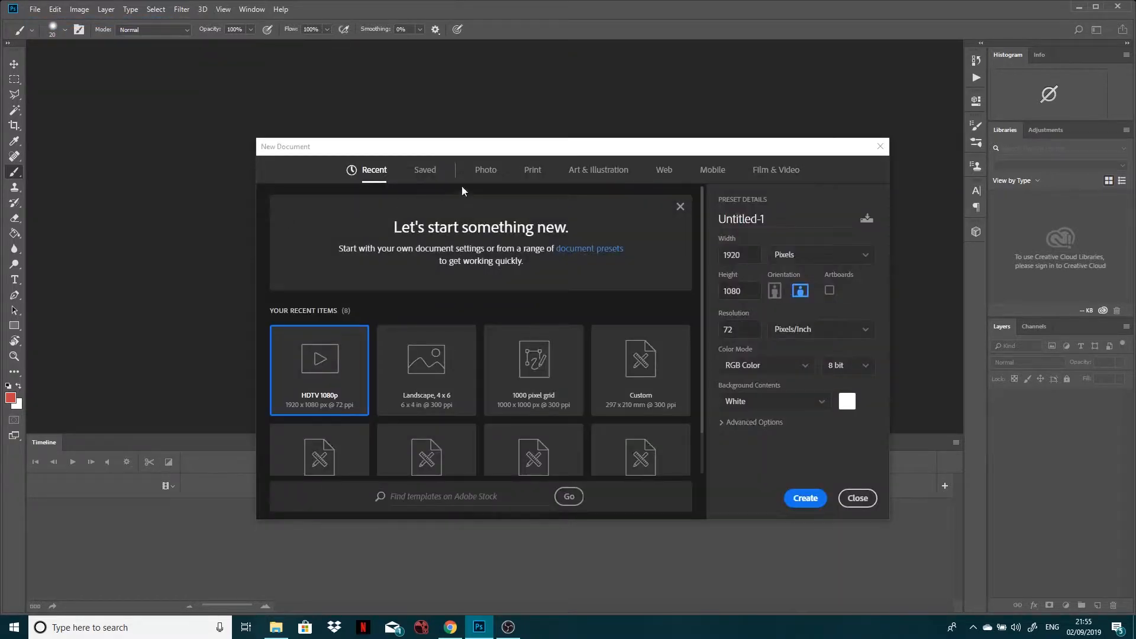
left_click(771, 172)
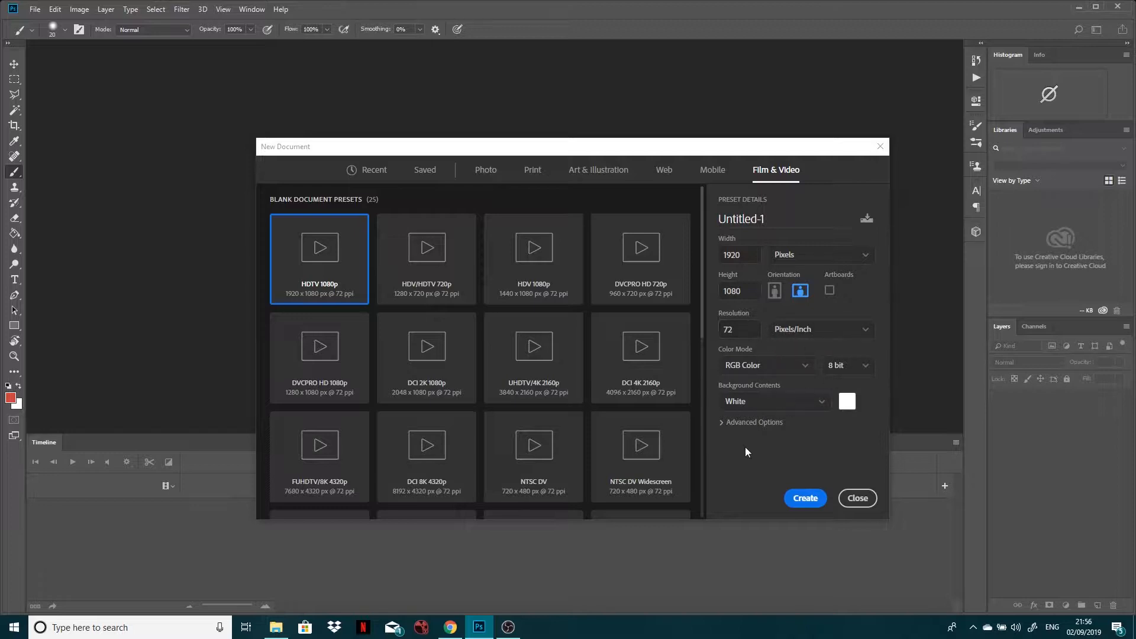
left_click(800, 499)
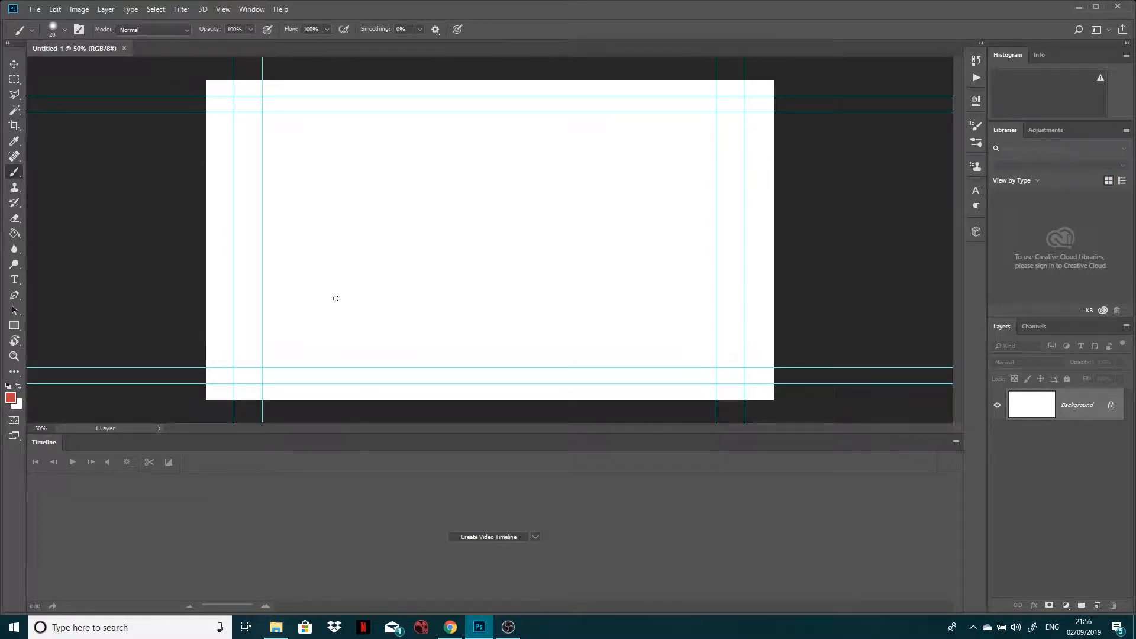
Create a video timeline for the new document
left_click(255, 10)
mouse_move(281, 34)
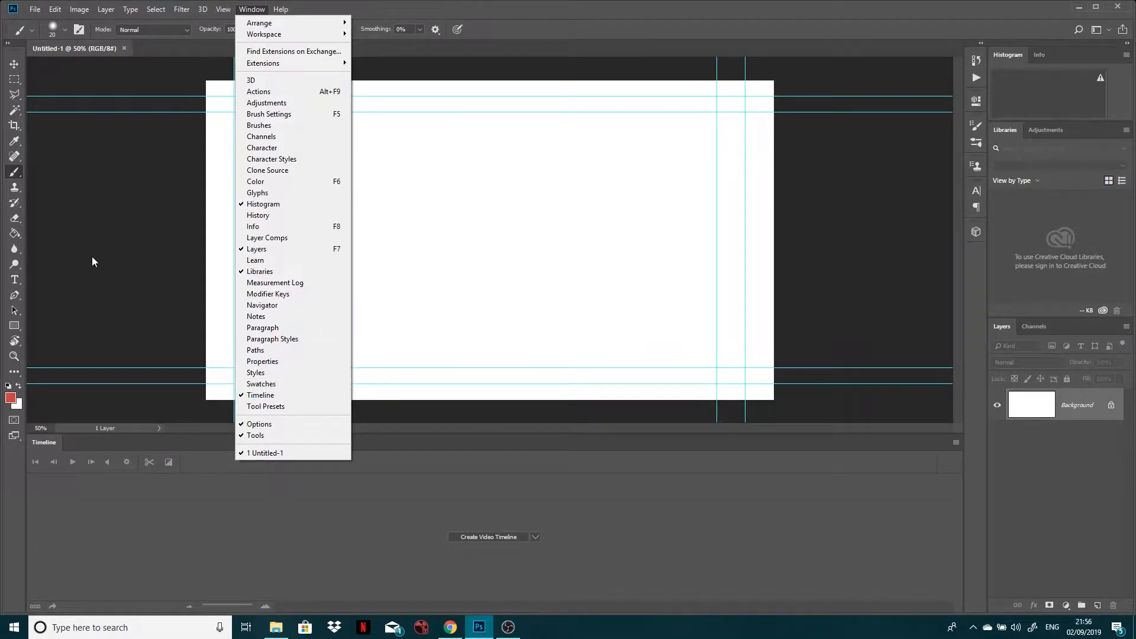
left_click(177, 321)
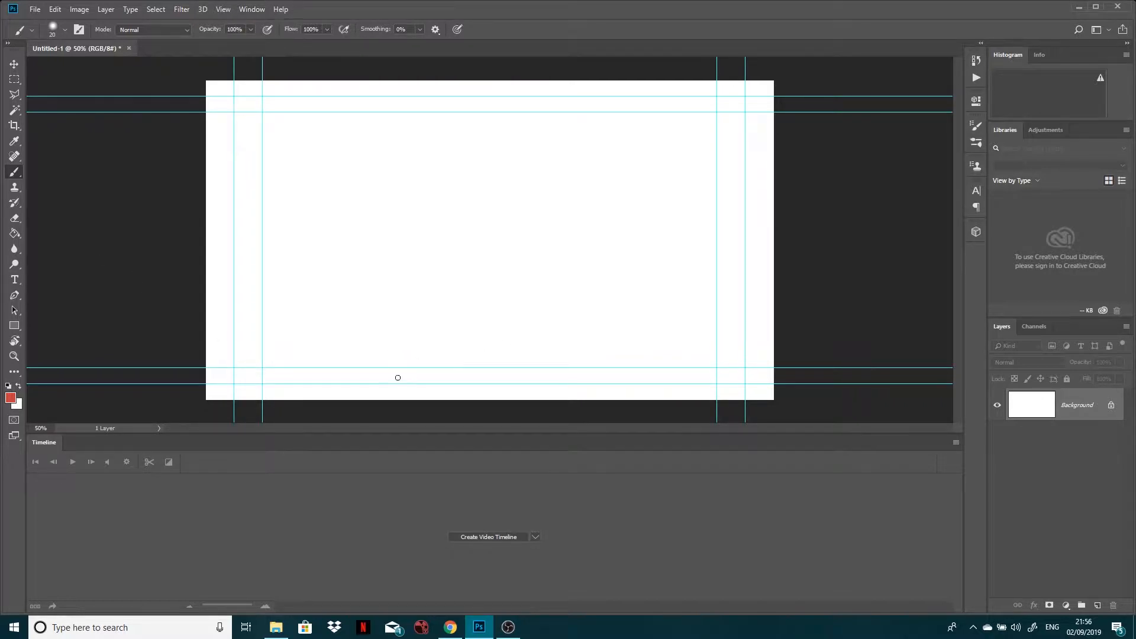
left_click(489, 539)
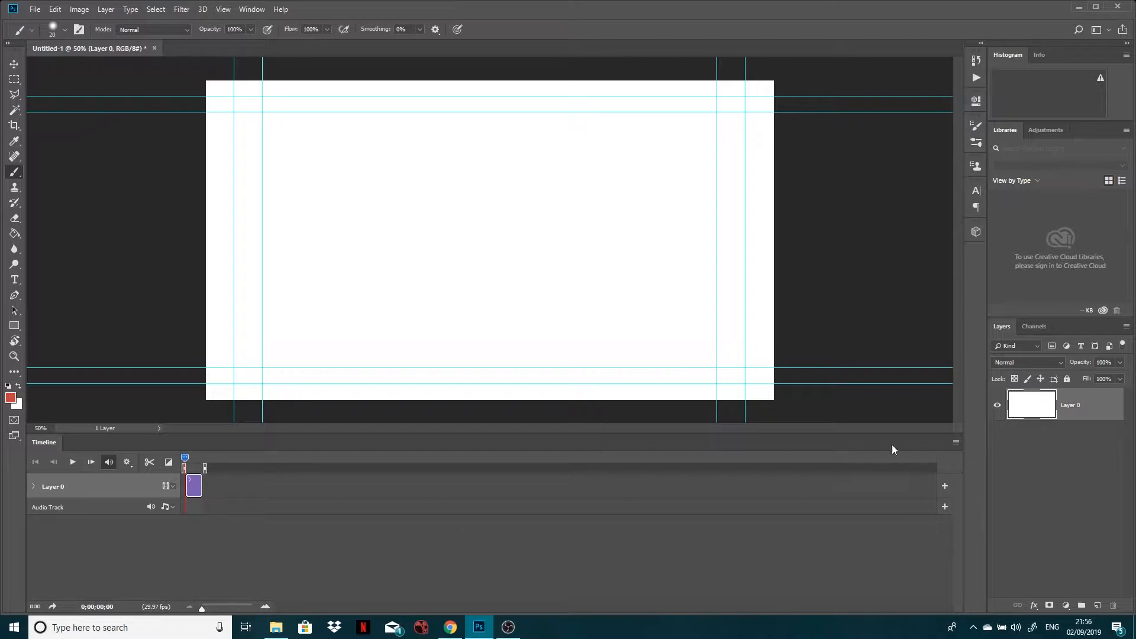
Set the timeline frame rate to 24 fps
left_click(954, 443)
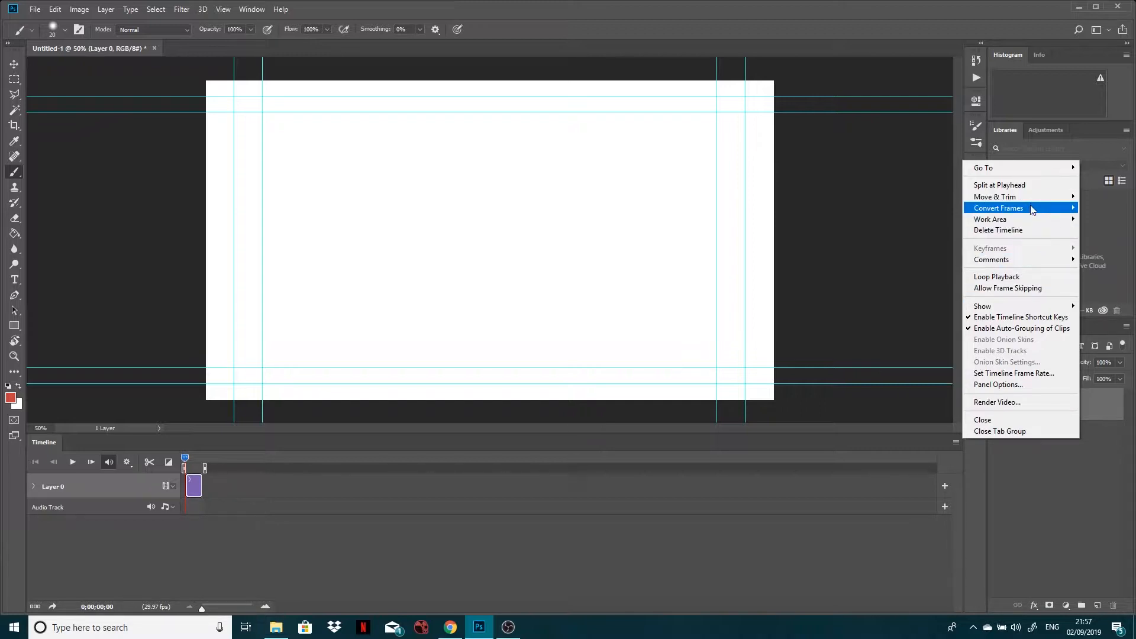
left_click(1023, 374)
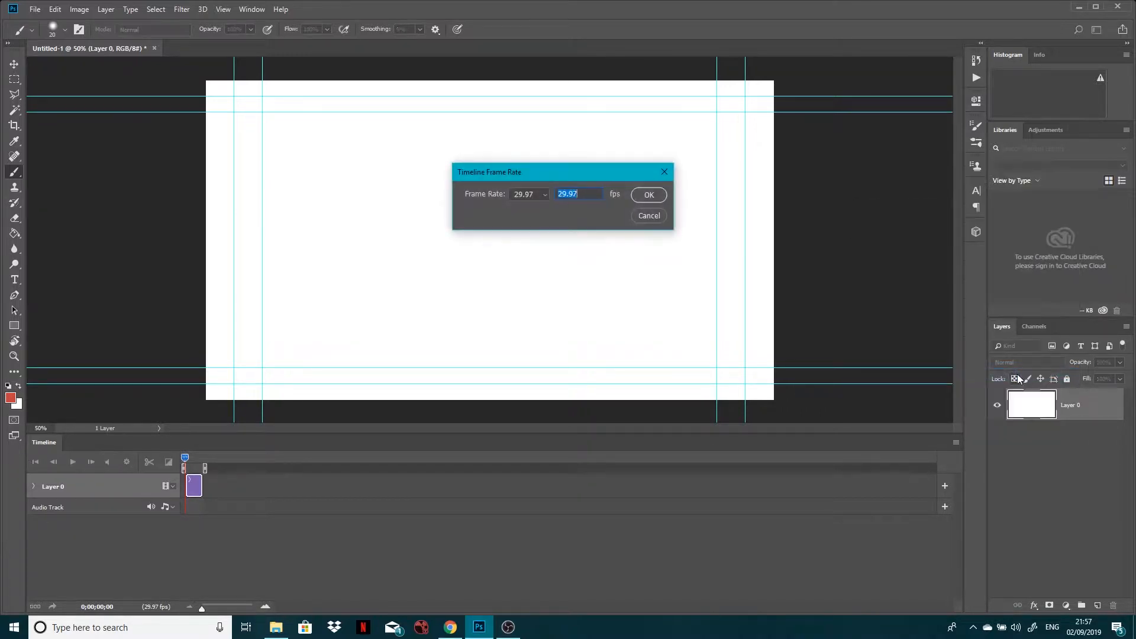
left_click(544, 198)
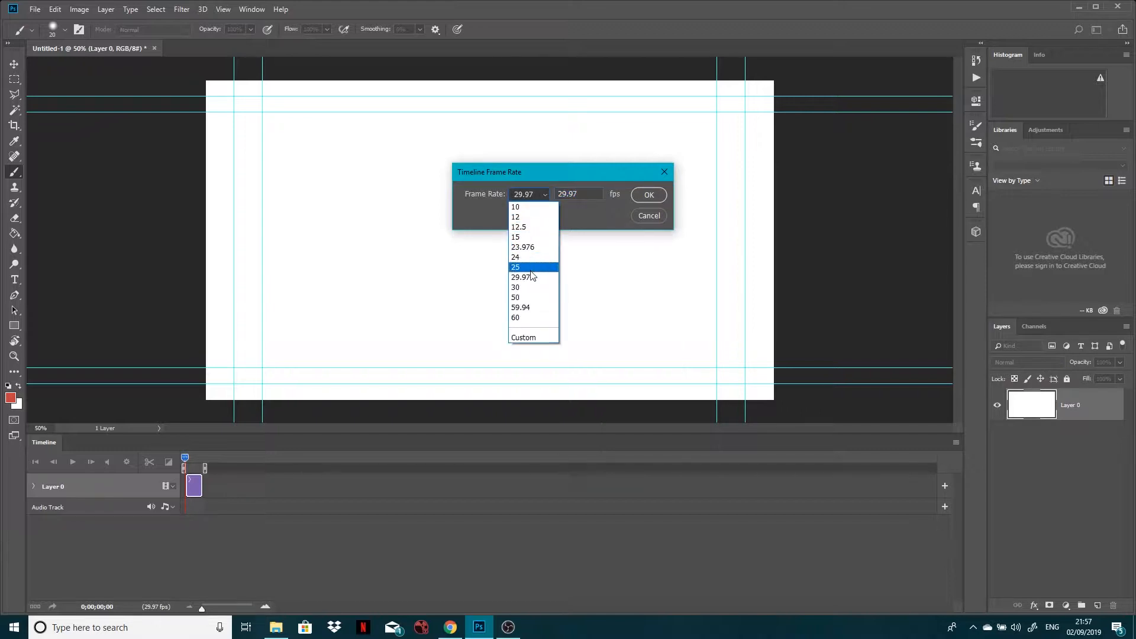
left_click(536, 258)
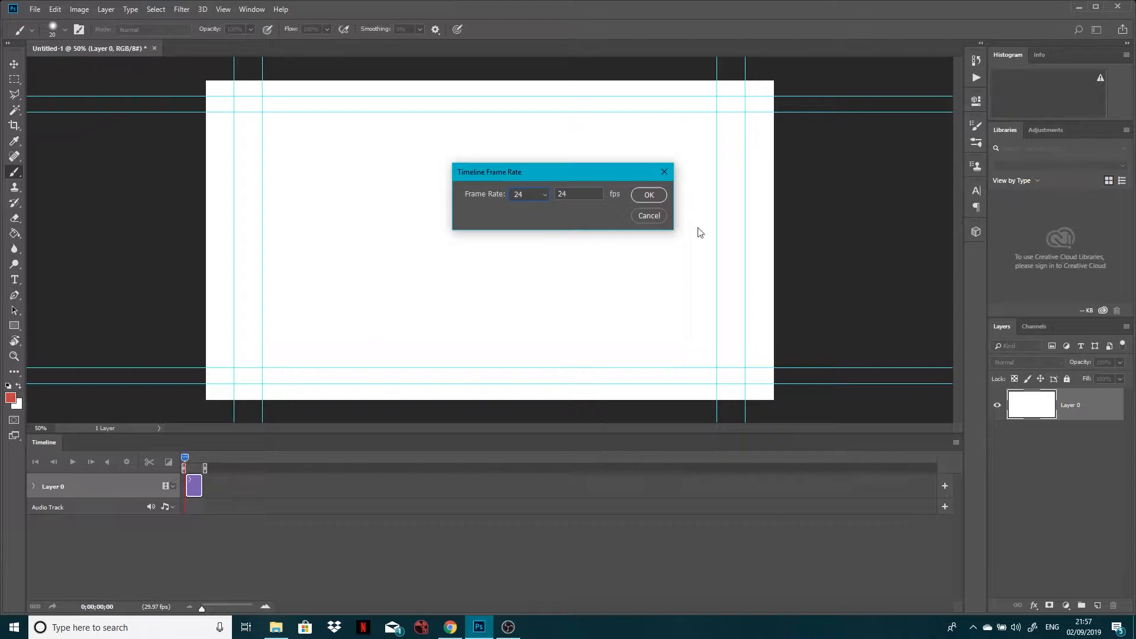
left_click(649, 196)
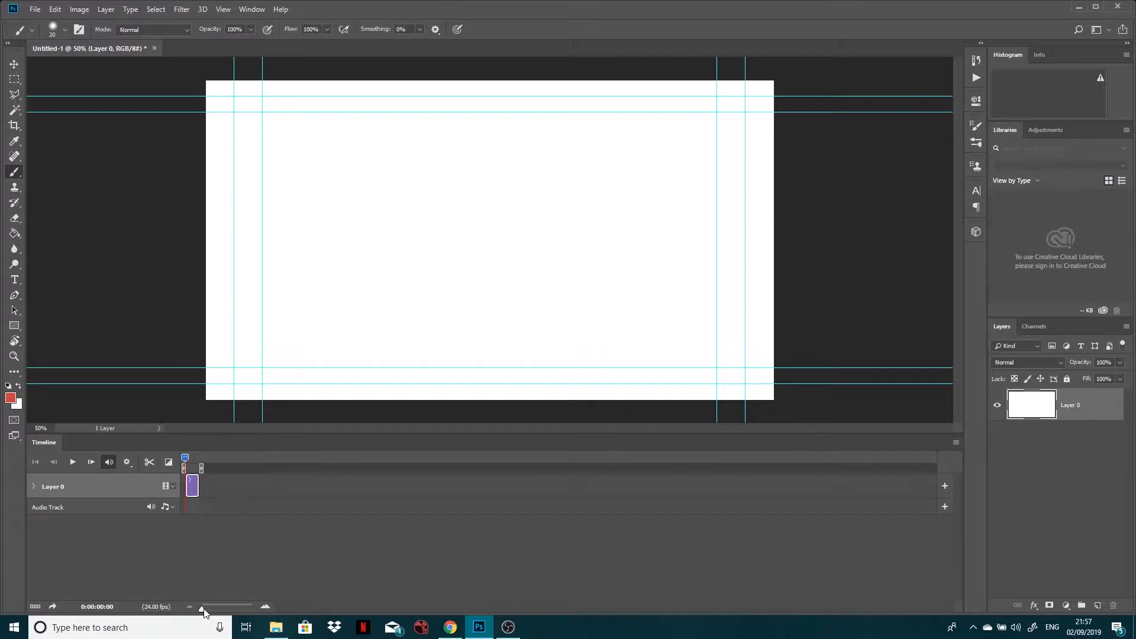
Extend the white Layer 0 clip in the timeline so that it ends at 10 seconds
left_click_drag(202, 608, 222, 610)
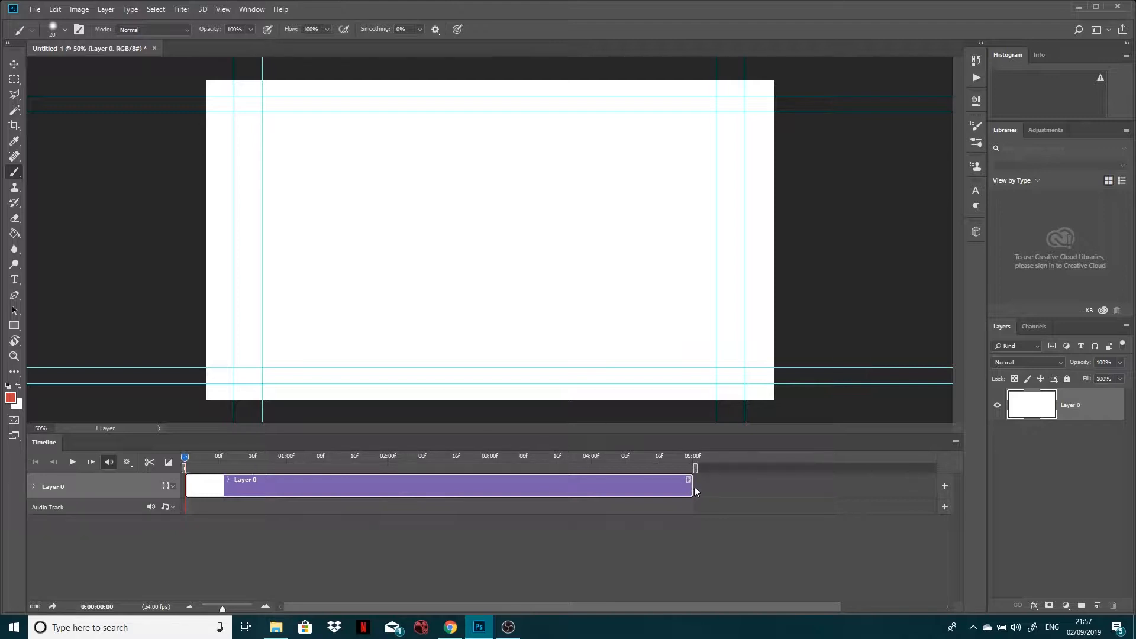
left_click_drag(695, 492, 852, 490)
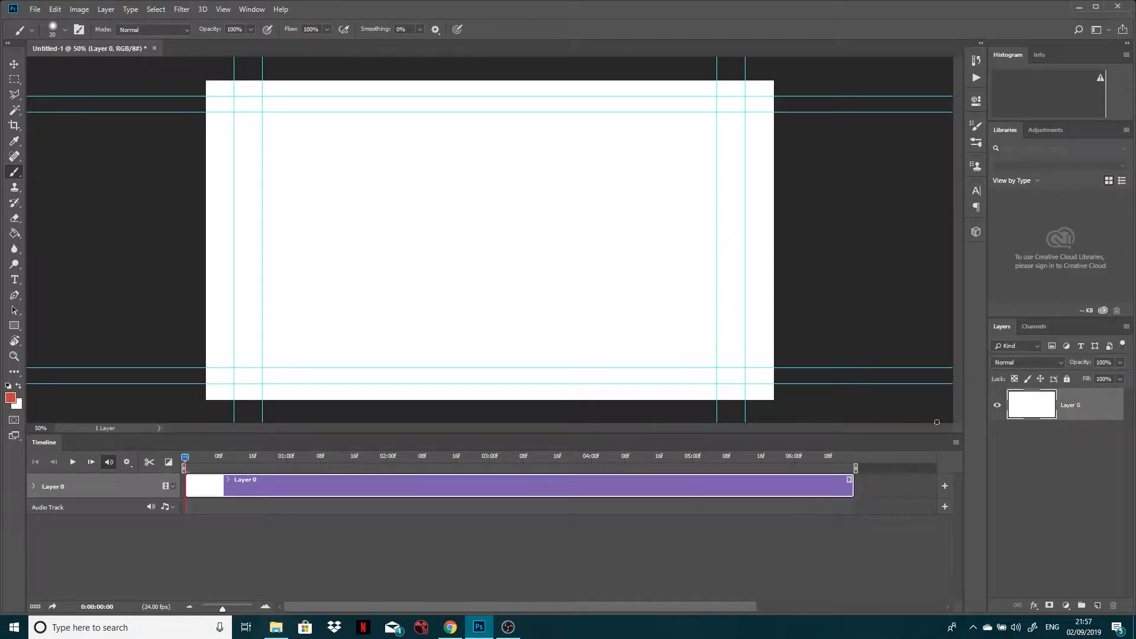
left_click(997, 406)
left_click(997, 405)
mouse_move(222, 609)
left_mouse_down()
mouse_move(236, 609)
mouse_move(213, 610)
left_mouse_up()
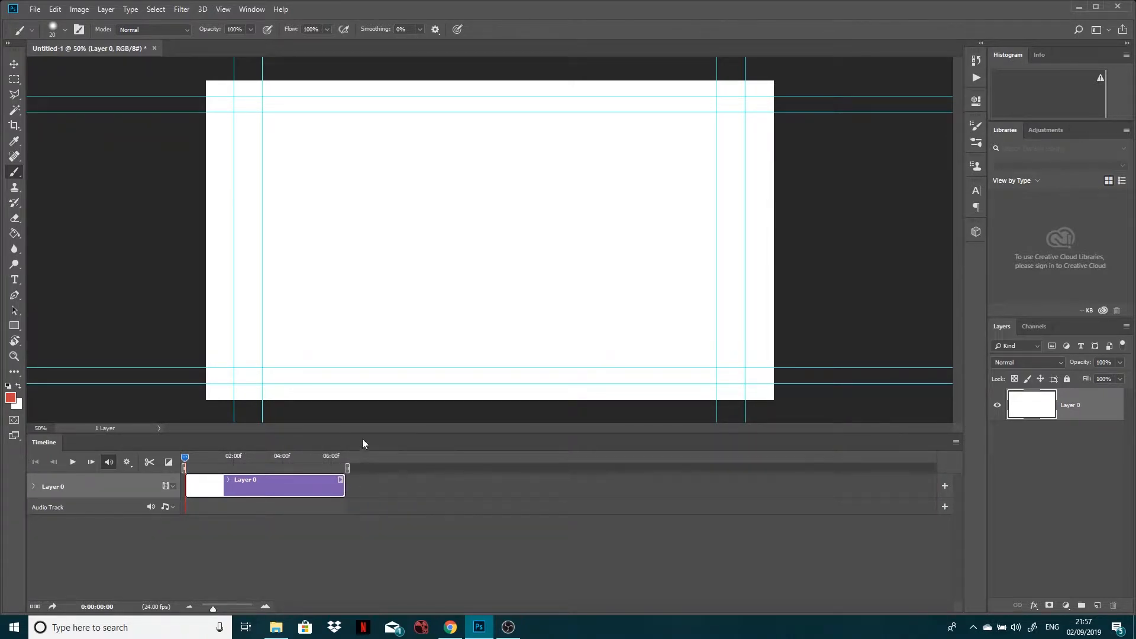
left_click(331, 460)
left_click_drag(341, 490, 429, 489)
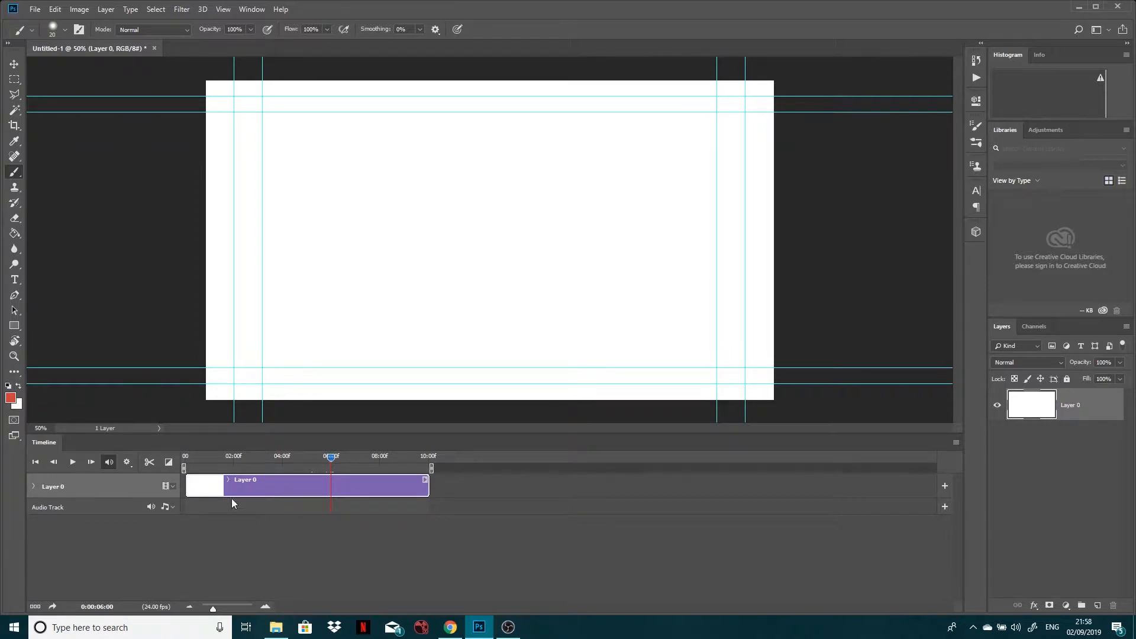
Add a new blank video layer and move its clip to the start of the timeline, aligned with Layer 0
left_click(110, 9)
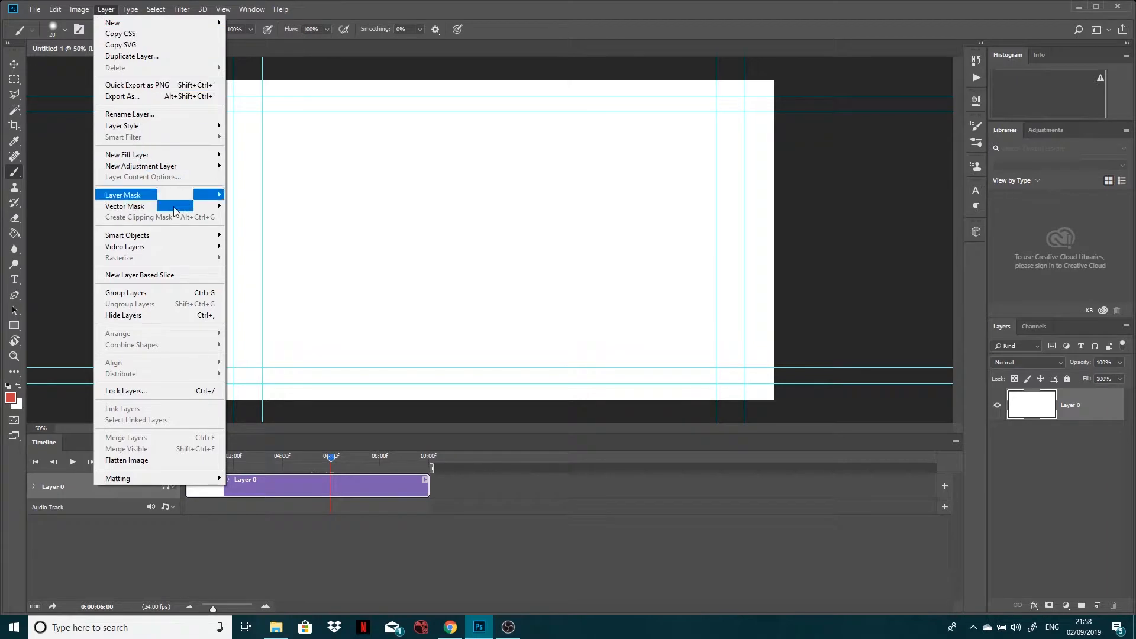
mouse_move(176, 245)
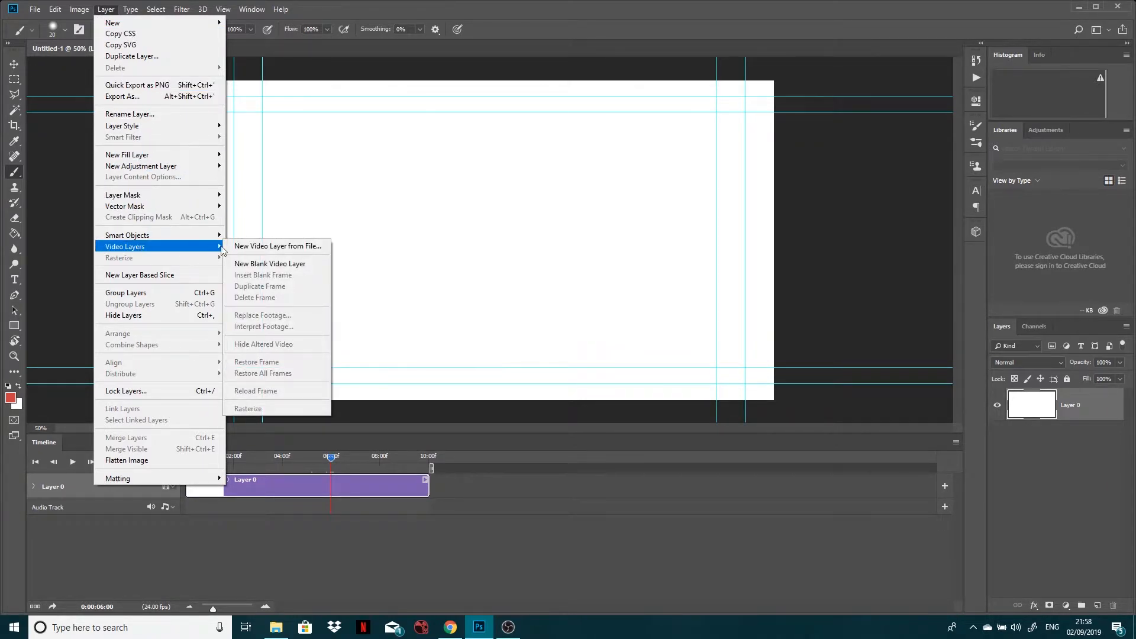
left_click(270, 263)
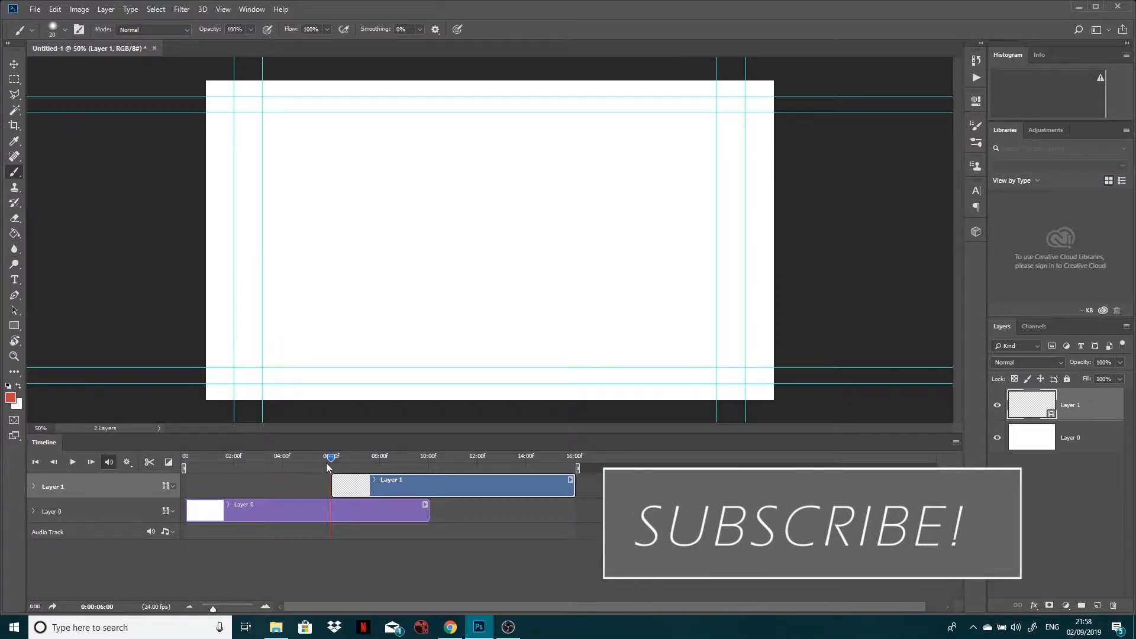
left_click_drag(324, 455, 185, 457)
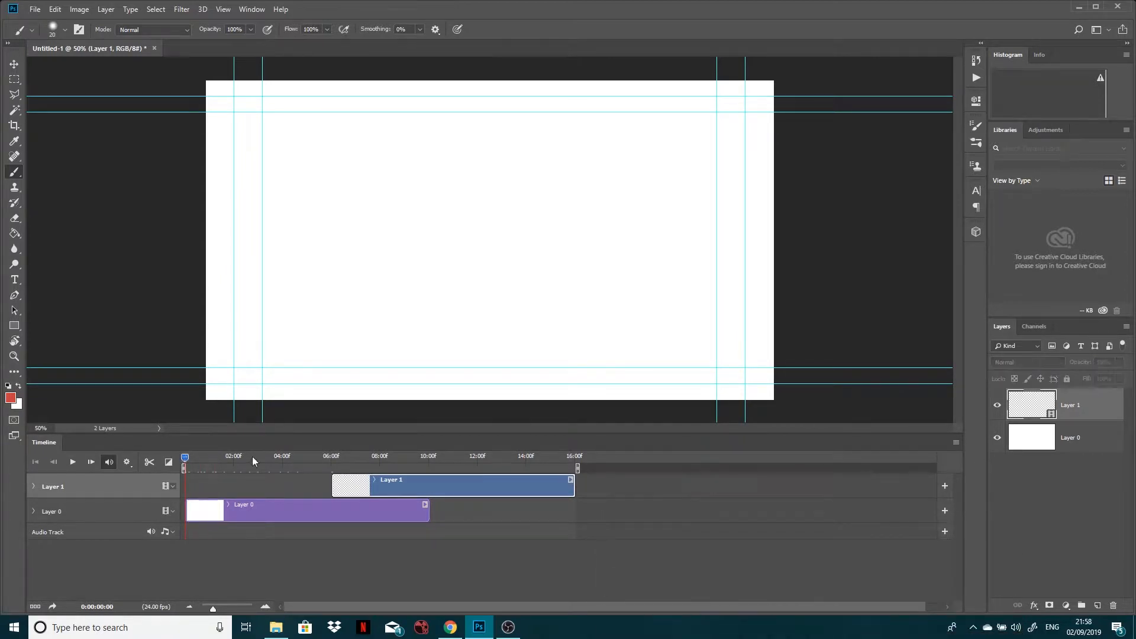
left_click_drag(373, 485, 223, 482)
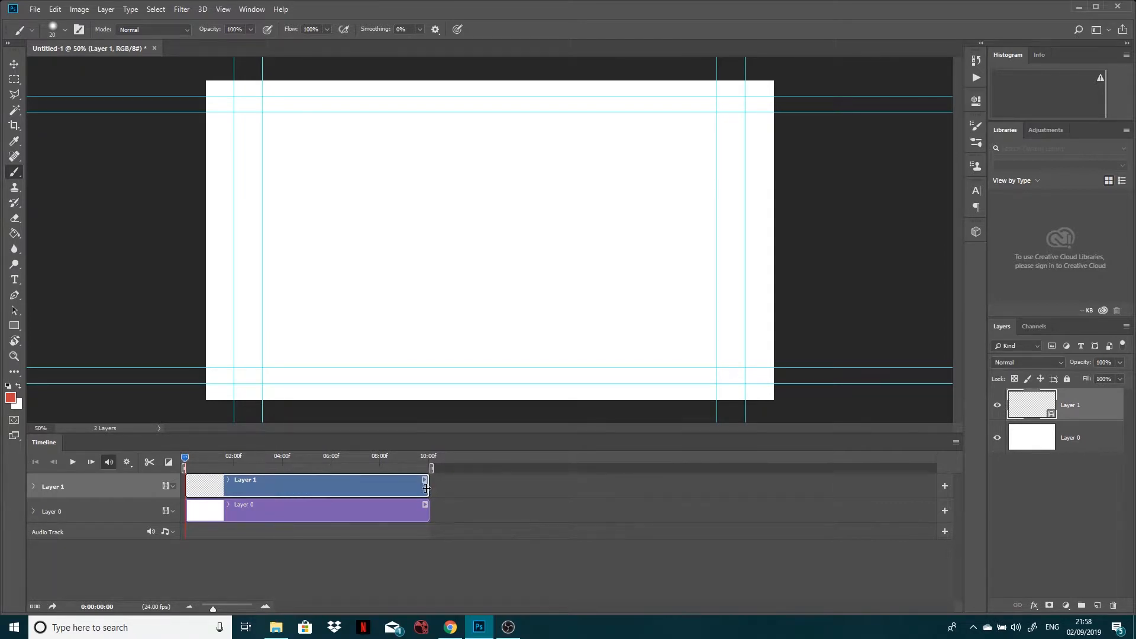
left_click_drag(426, 488, 459, 490)
left_click_drag(385, 491, 495, 495)
Rename the blank video layer to "video layer"
double_click(1073, 406)
type("video layer")
key("Return")
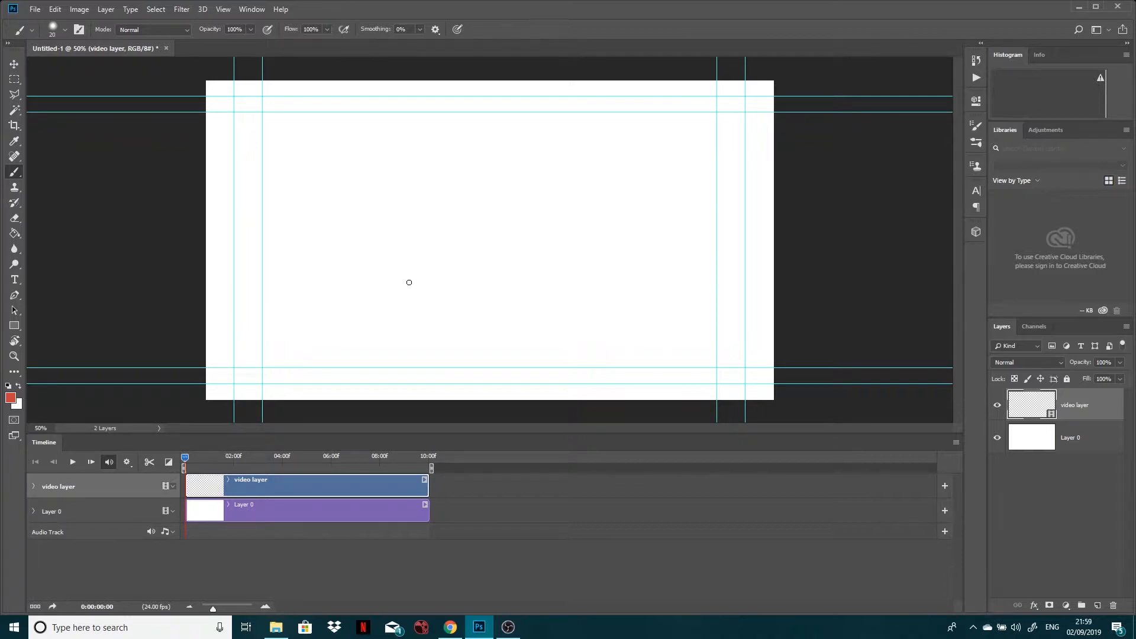
Reset the colours to default and brush a wavy black diagonal line on the first frame of the video layer
key("bracketleft")
left_click(9, 385)
mouse_move(338, 140)
left_mouse_down()
mouse_move(354, 201)
mouse_move(424, 251)
mouse_move(592, 279)
mouse_move(610, 303)
left_mouse_up()
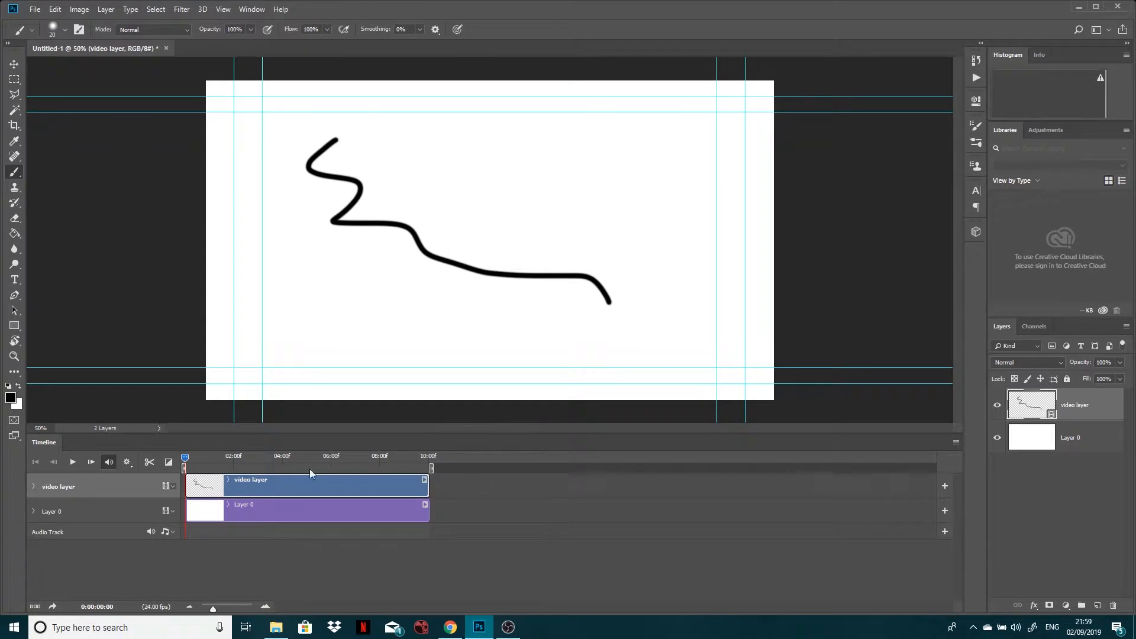
left_click(955, 442)
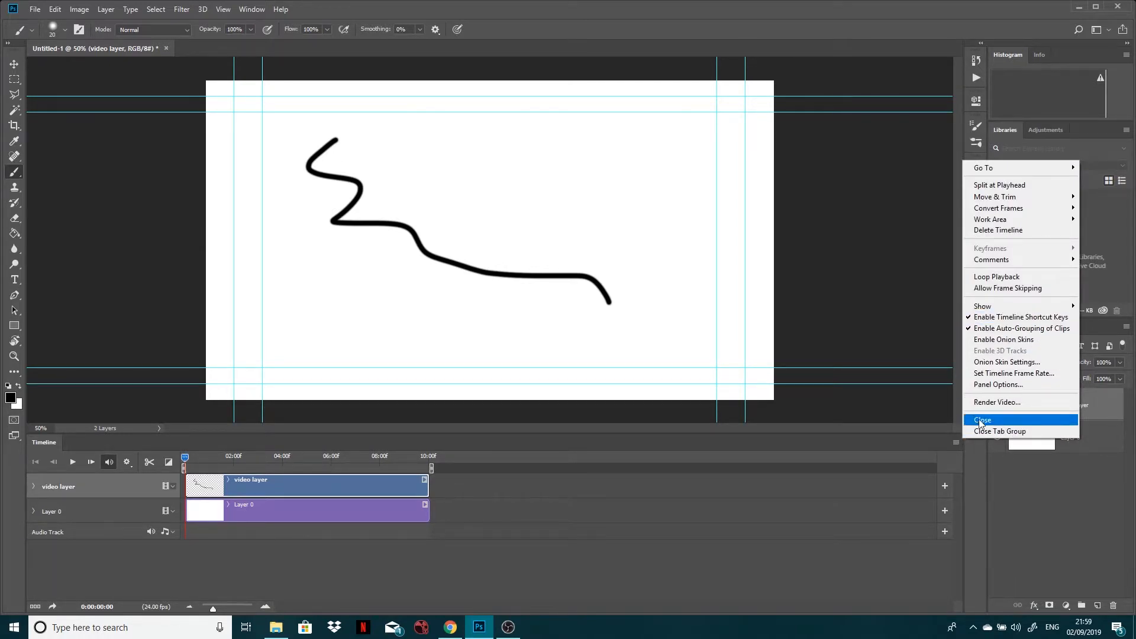
left_click(1033, 474)
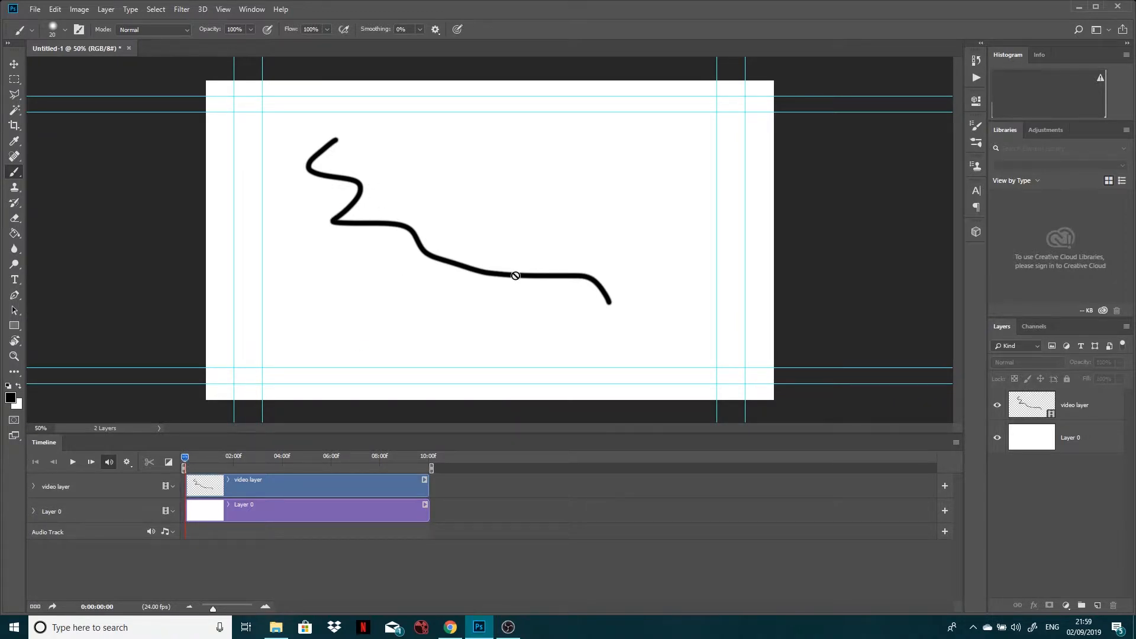
Step back and forth between the first two frames to compare their content
key("Right")
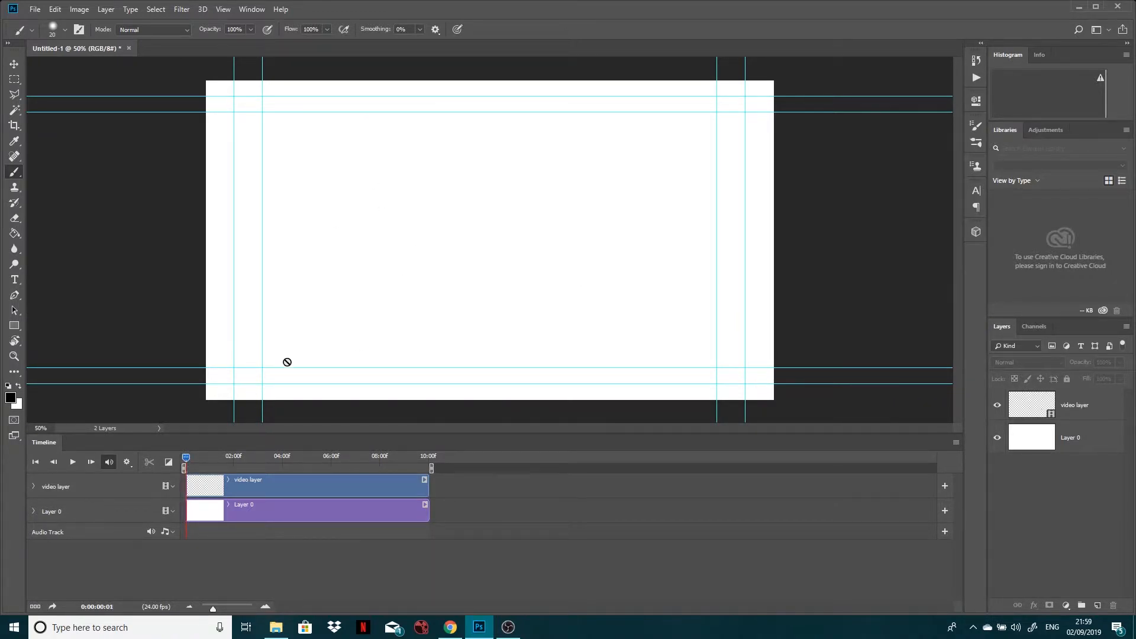
key("Left")
key("Right")
key("Left")
key("Right")
key("Left")
key("Right")
key("Left")
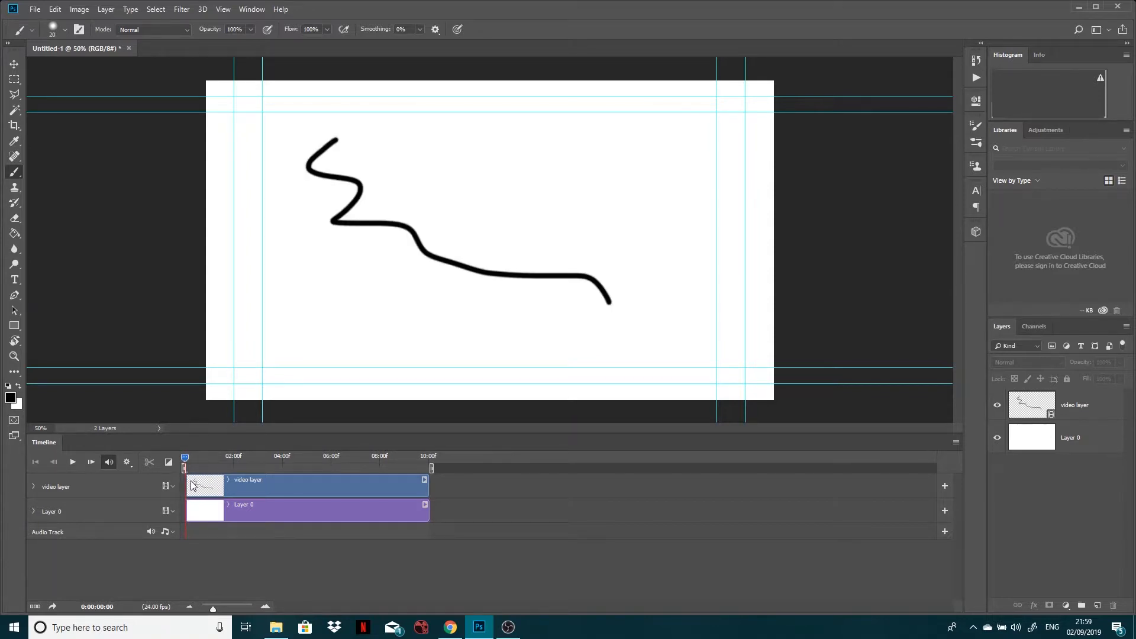
Play the animation briefly from the start, then step back frame by frame to the first frame
key("space")
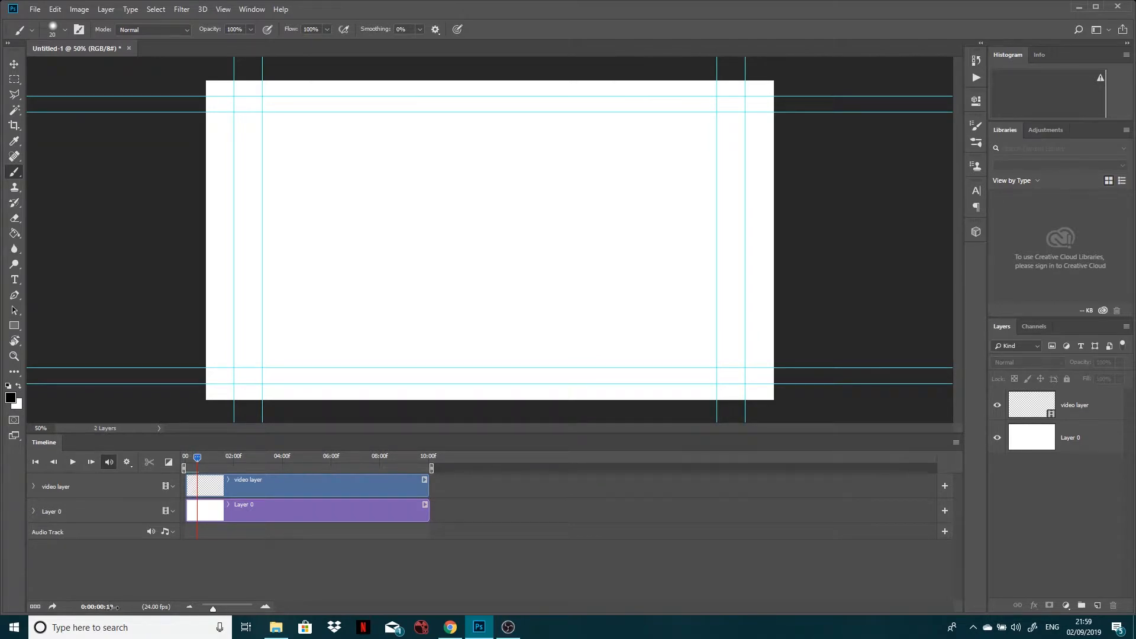
key("Left")
key("Left")
key("Left")
key("Left")
key("Left")
key("Left")
key("Left")
key("Left")
key("Left")
key("Left")
key("Left")
key("Left")
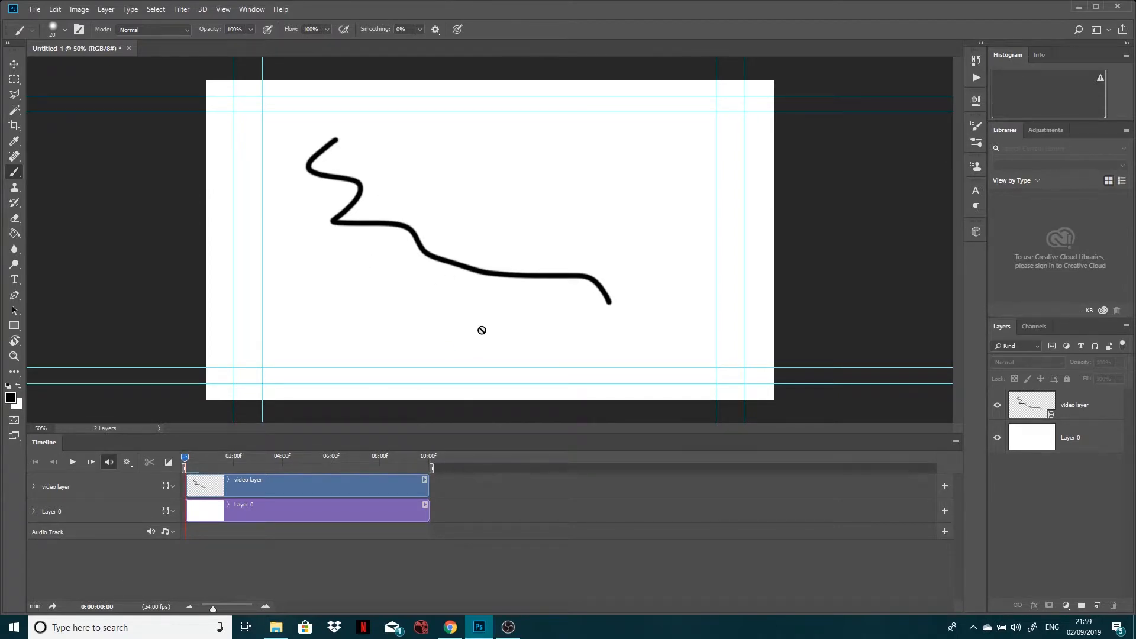
Brush one freehand black diagonal line on each of frames 1 to 5 of the video layer
key("Right")
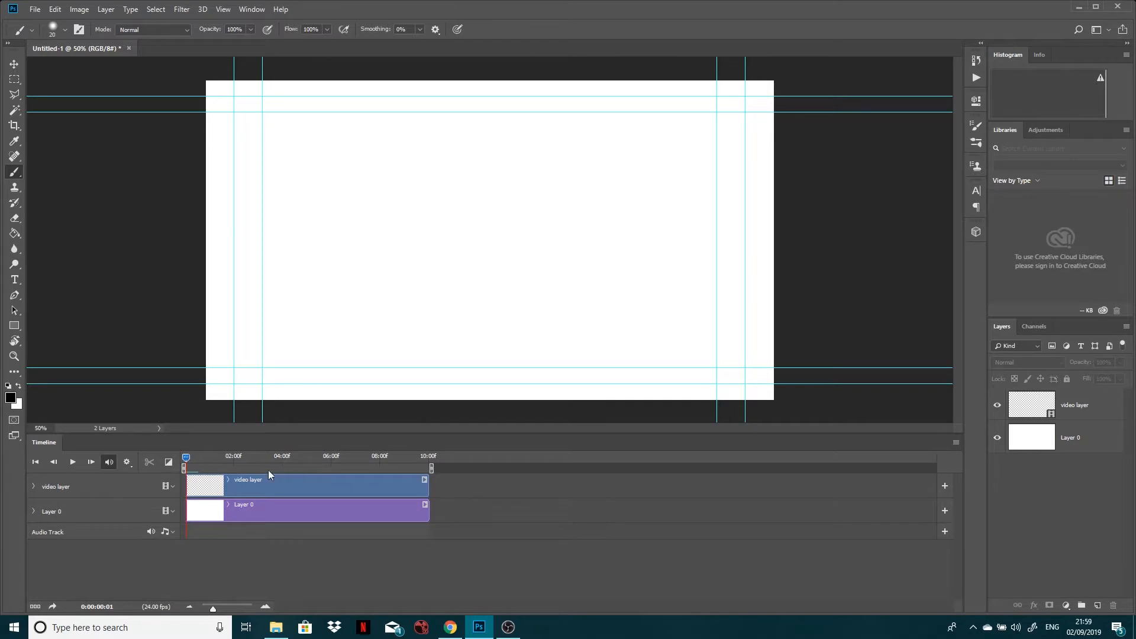
left_click(291, 482)
left_click_drag(316, 177, 683, 319)
key("Right")
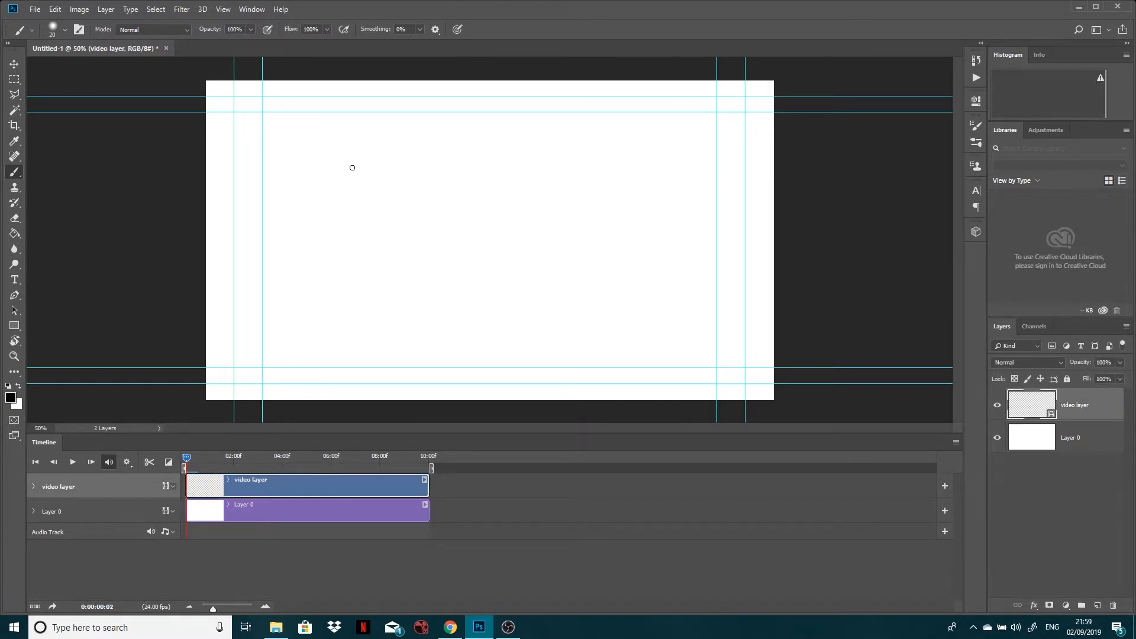
mouse_move(328, 172)
left_mouse_down()
mouse_move(647, 304)
mouse_move(705, 347)
left_mouse_up()
key("Right")
mouse_move(626, 167)
left_mouse_down()
mouse_move(422, 227)
mouse_move(340, 291)
left_mouse_up()
key("Right")
mouse_move(611, 156)
left_mouse_down()
mouse_move(534, 189)
mouse_move(289, 259)
mouse_move(236, 304)
left_mouse_up()
key("Right")
mouse_move(623, 170)
left_mouse_down()
mouse_move(584, 202)
mouse_move(404, 243)
mouse_move(312, 276)
left_mouse_up()
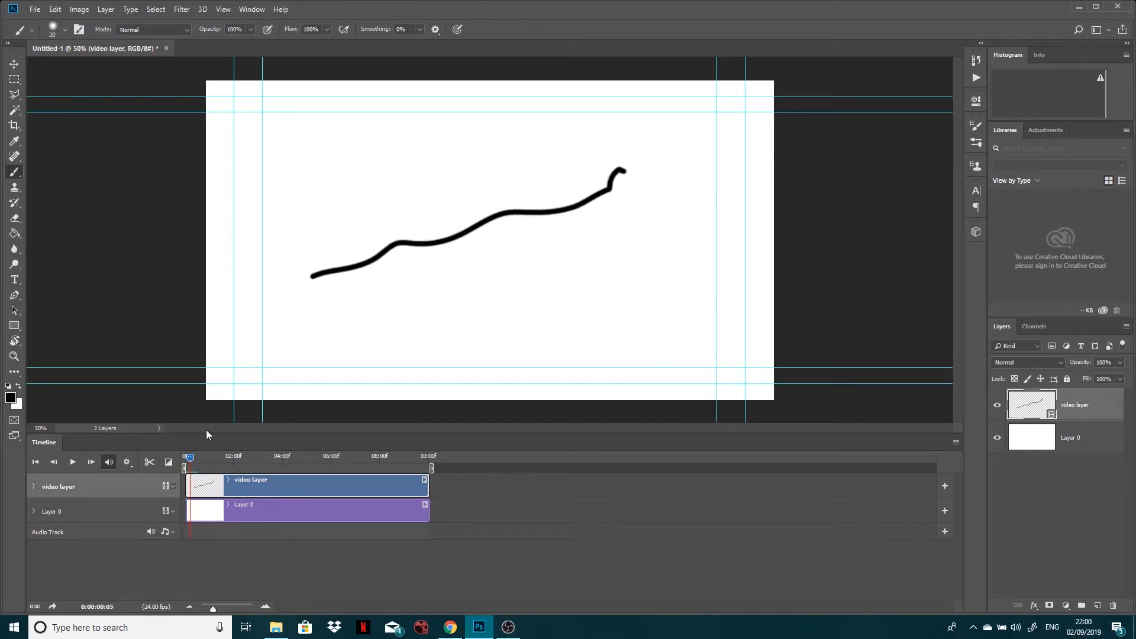
Step backward and forward through the drawn frames to examine the frame-by-frame animation
right_click(189, 457)
left_click(191, 457)
key("Left")
key("Left")
key("Left")
key("Left")
key("Left")
key("Right")
key("Right")
key("Right")
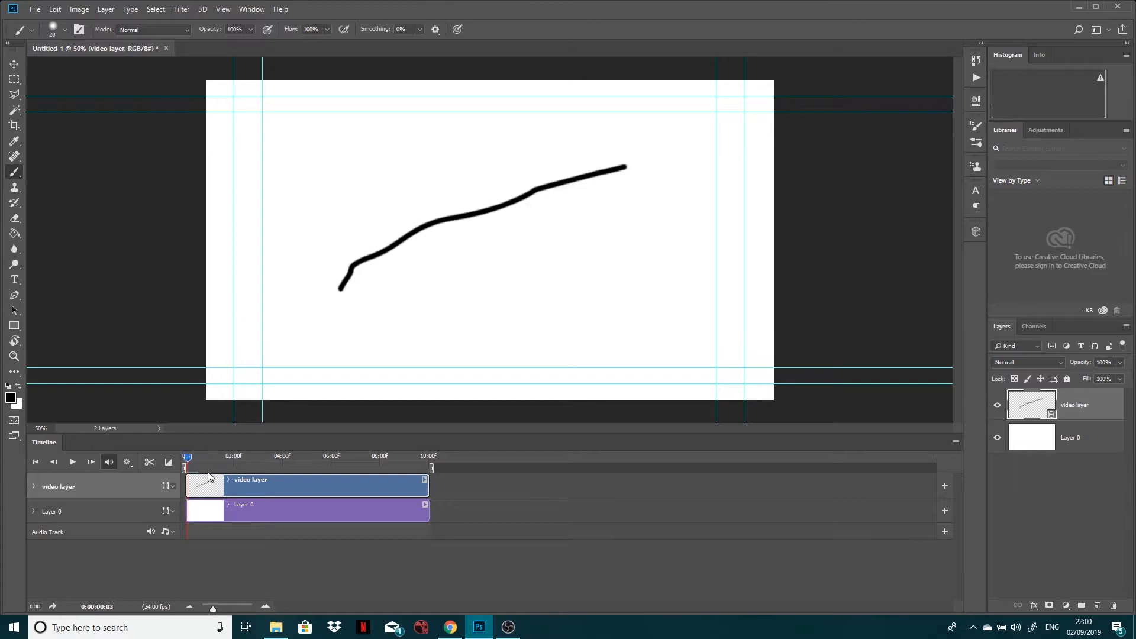
key("Right")
key("Left")
key("Left")
key("Right")
key("Right")
key("Right")
key("Left")
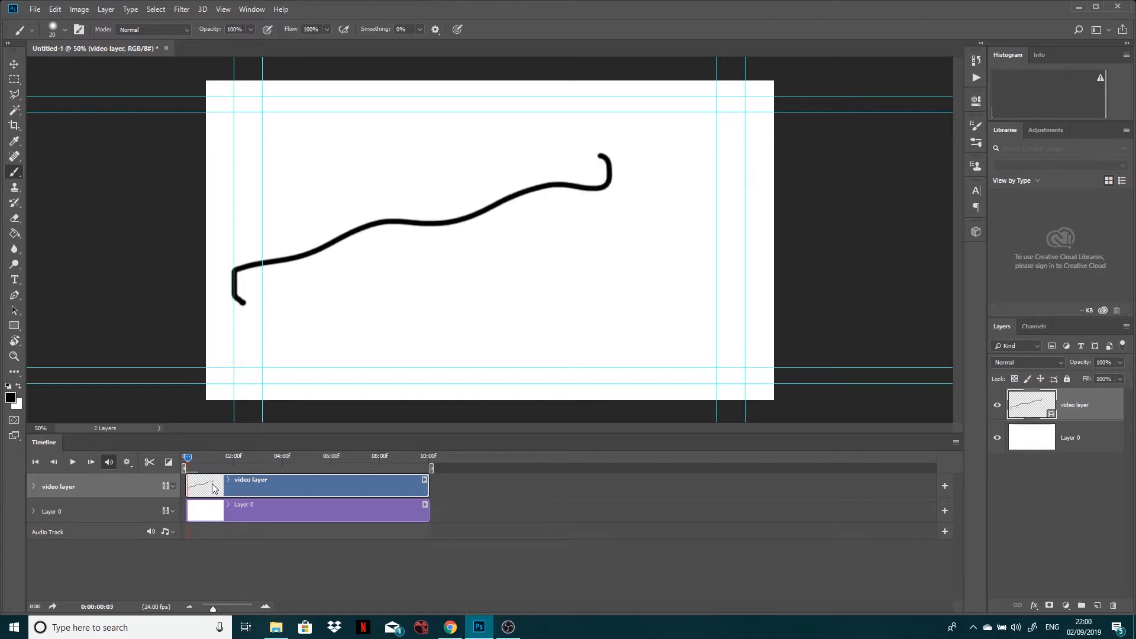
key("Left")
key("Right")
key("Right")
key("Right")
key("Left")
key("Left")
key("Left")
key("Left")
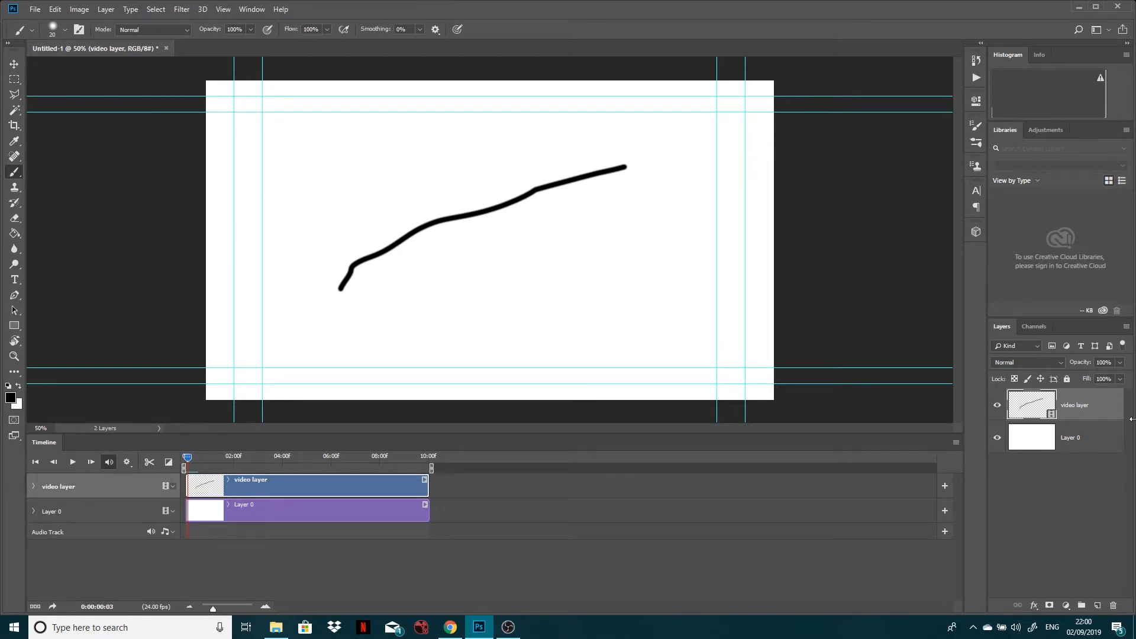
Delete the video layer with its test drawings
left_click_drag(1094, 414, 1113, 605)
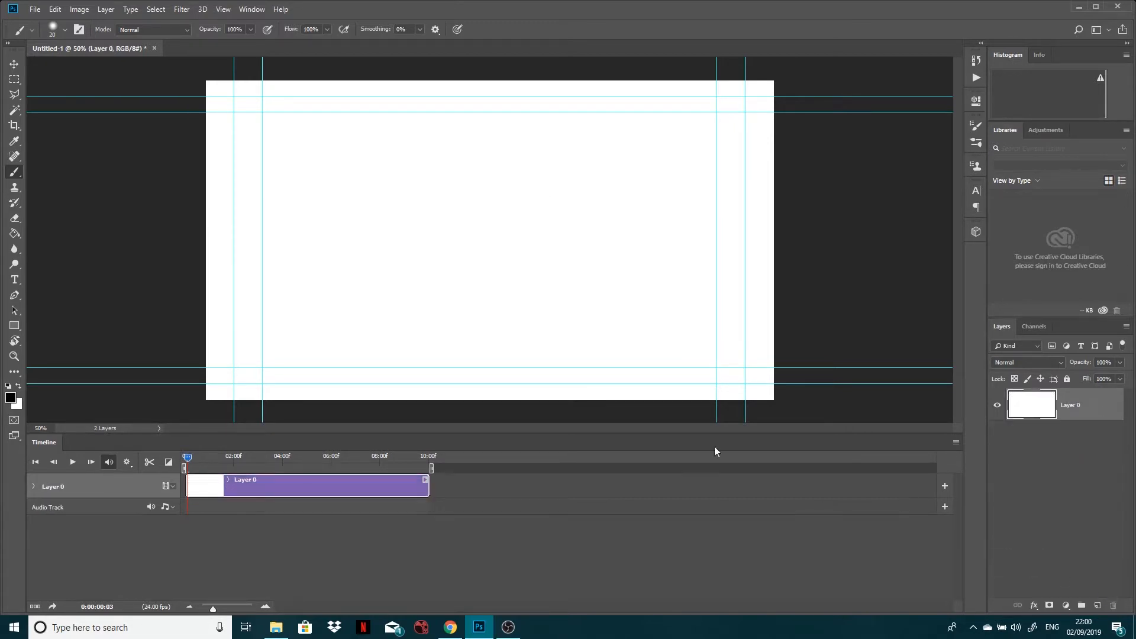
Add a new blank video layer, align its clip with the start of the timeline and return the playhead to the first frame
left_click(106, 9)
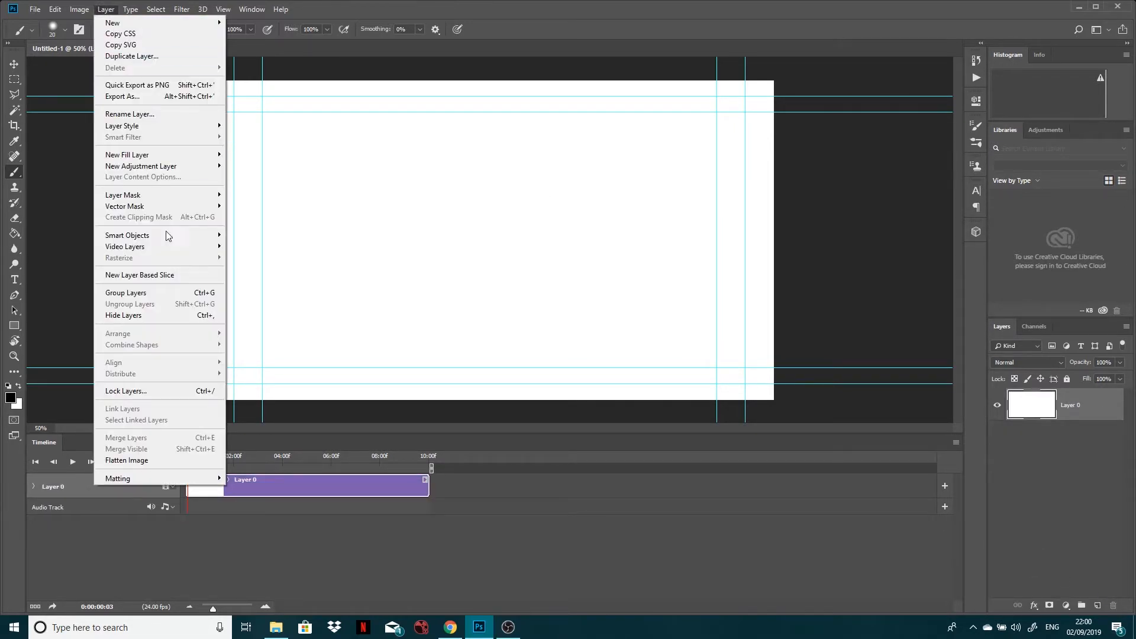
mouse_move(172, 246)
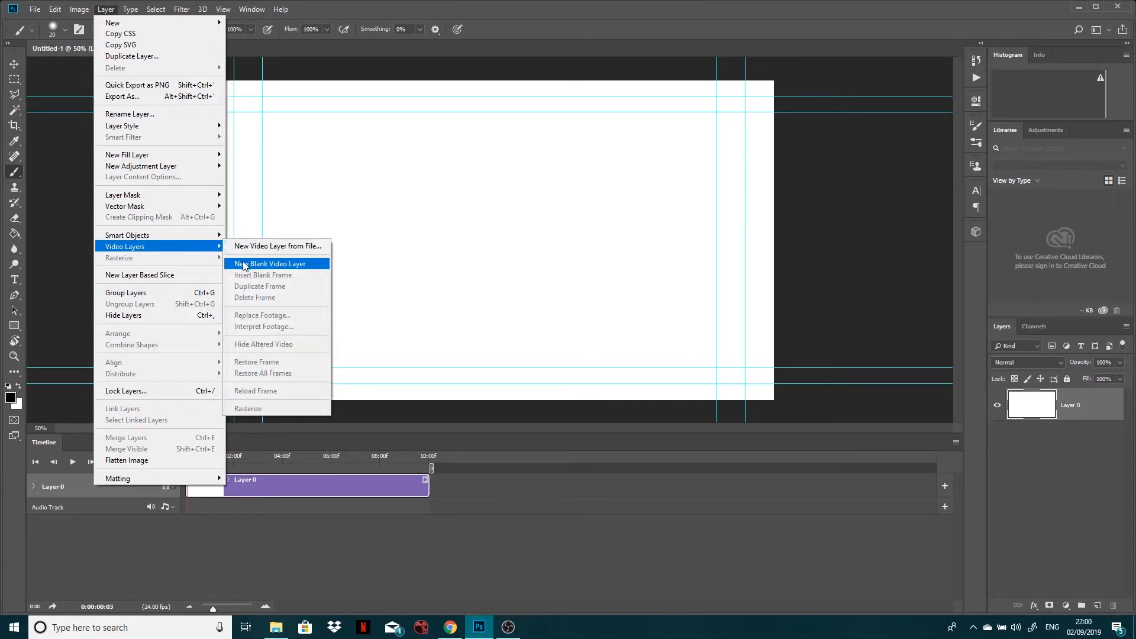
left_click(244, 265)
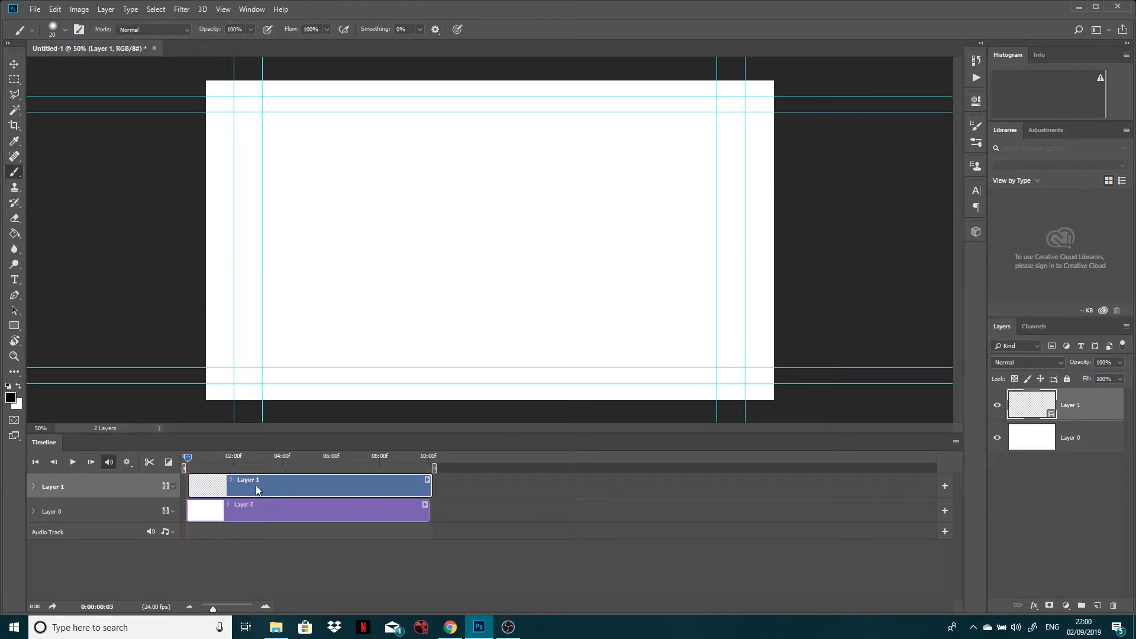
mouse_move(259, 484)
left_mouse_down()
mouse_move(239, 485)
mouse_move(269, 482)
mouse_move(256, 486)
left_mouse_up()
left_click_drag(188, 458, 179, 457)
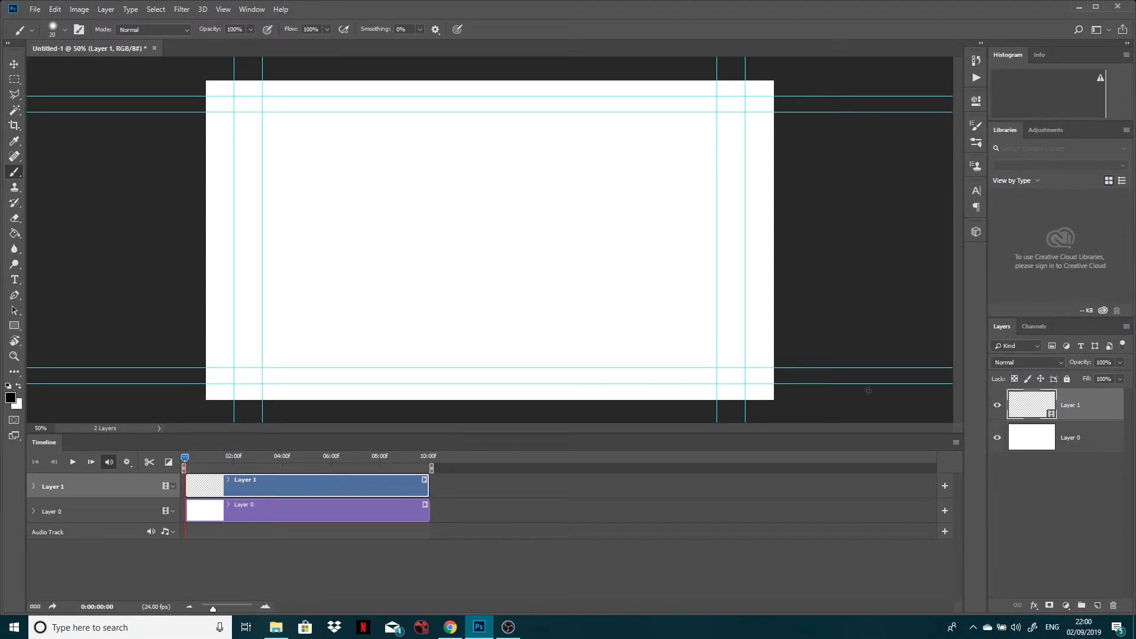
Enable onion skins and brush the black letter J progressively over the first frames, extending its crossbar and starting its stem
left_click(955, 443)
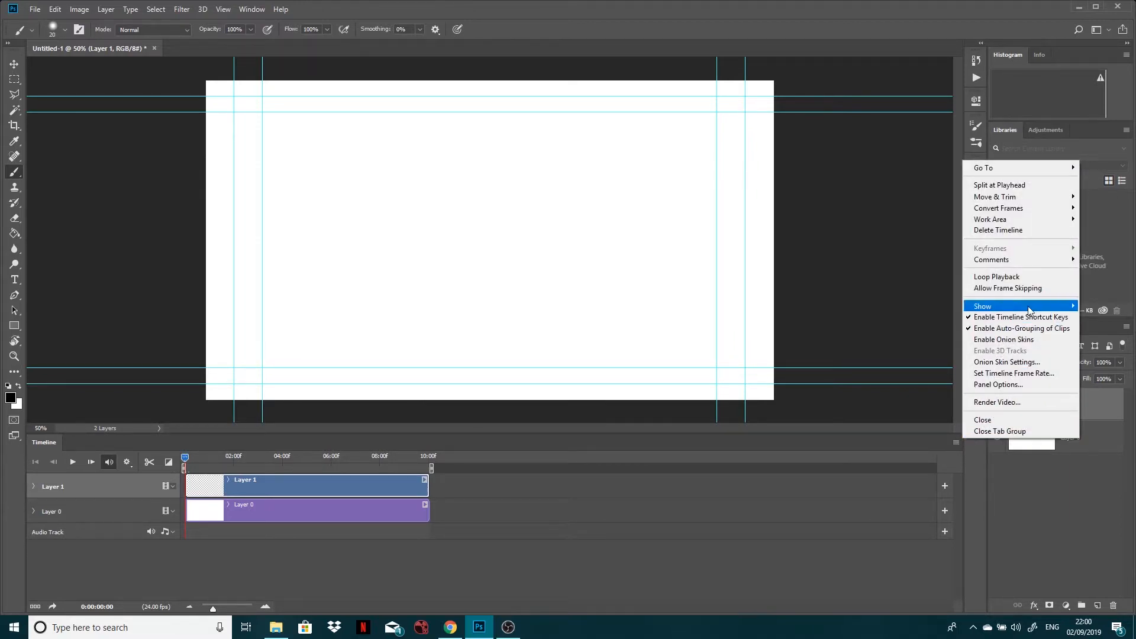
left_click(1004, 342)
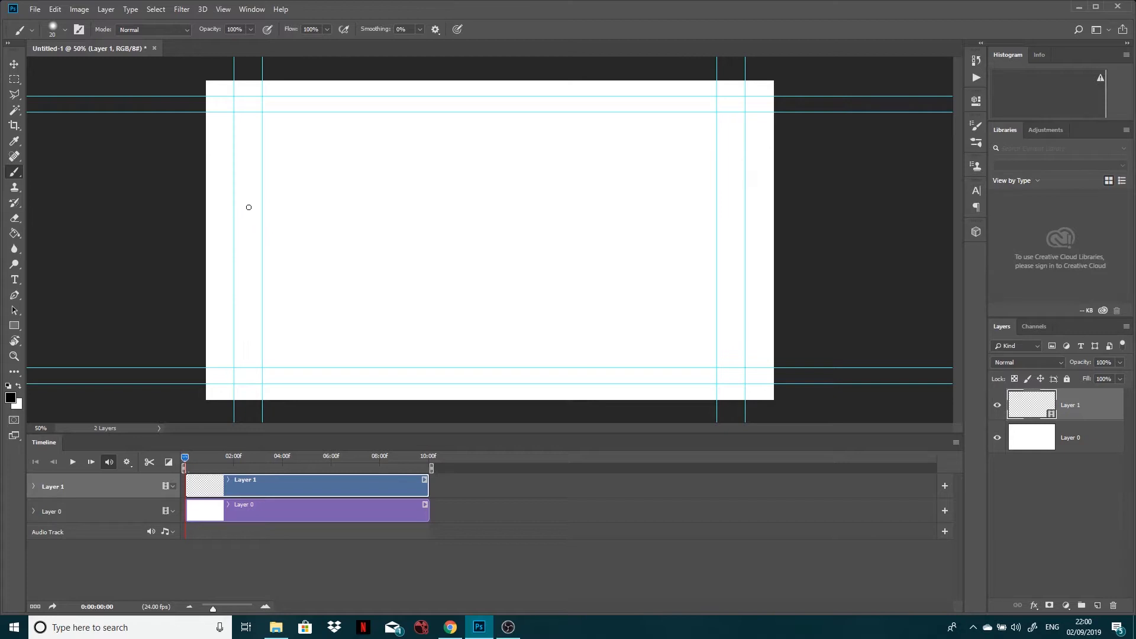
left_click_drag(232, 178, 264, 178)
key("Right")
left_click_drag(234, 176, 309, 178)
key("Right")
mouse_move(233, 177)
left_mouse_down()
mouse_move(308, 176)
mouse_move(272, 179)
mouse_move(269, 206)
mouse_move(260, 180)
mouse_move(308, 177)
mouse_move(275, 181)
mouse_move(268, 209)
left_mouse_up()
key("Right")
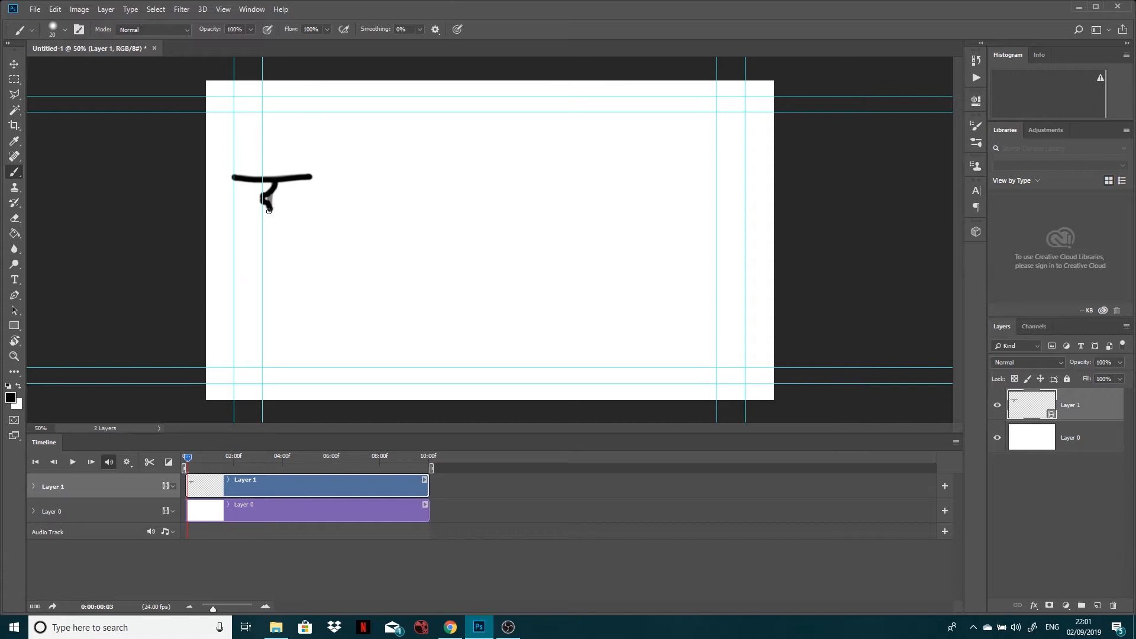
Undo the crooked stem stroke, turn off snapping and redraw the full hooked stem of the J on frame 0:00:00:03
key("ctrl+z")
left_click(224, 9)
left_click(285, 246)
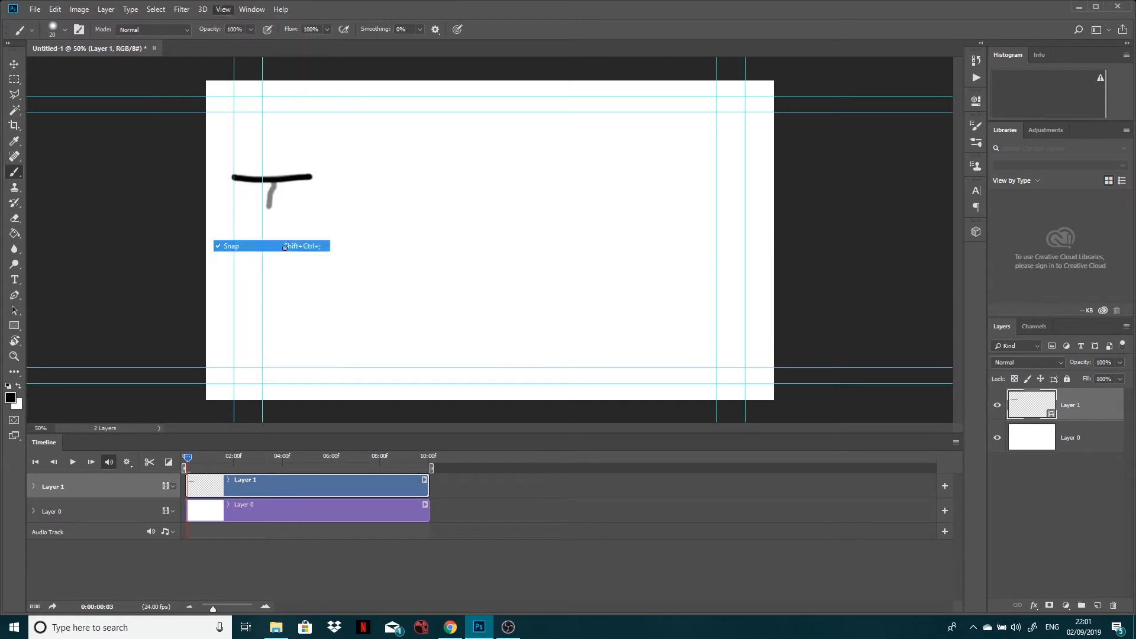
mouse_move(275, 186)
left_mouse_down()
mouse_move(276, 236)
mouse_move(245, 239)
left_mouse_up()
Return to the first frame and turn off onion skins
key("Left")
key("Left")
key("Left")
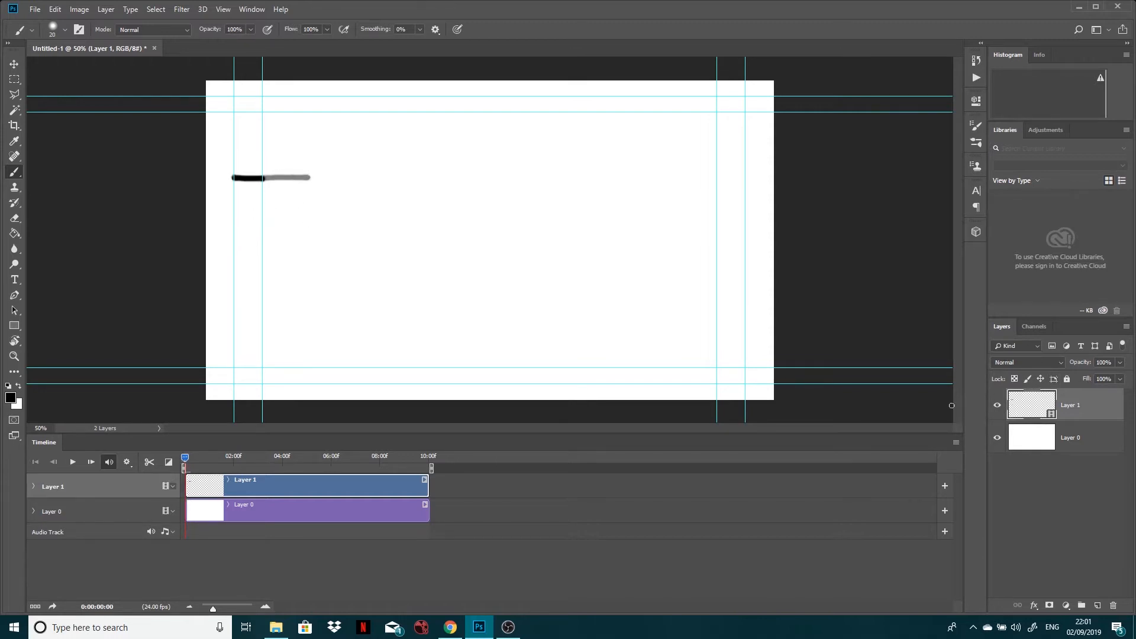
left_click(956, 442)
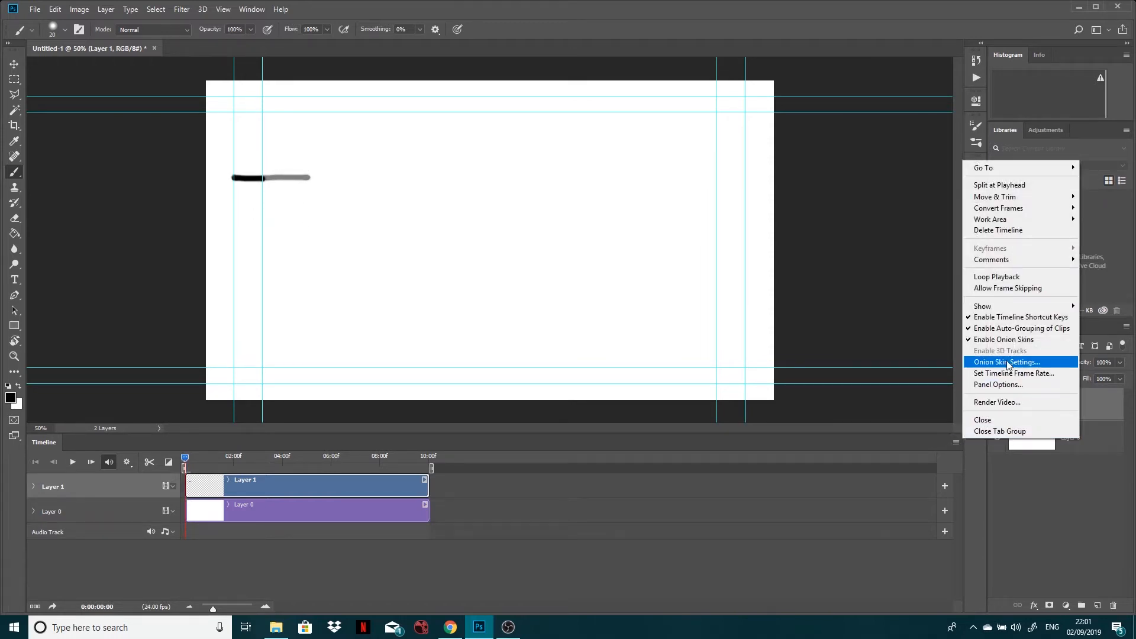
left_click(998, 345)
Step forward and backward through the first frames to examine the letter J drawing itself without onion skins
key("Right")
key("Right")
key("Right")
key("Right")
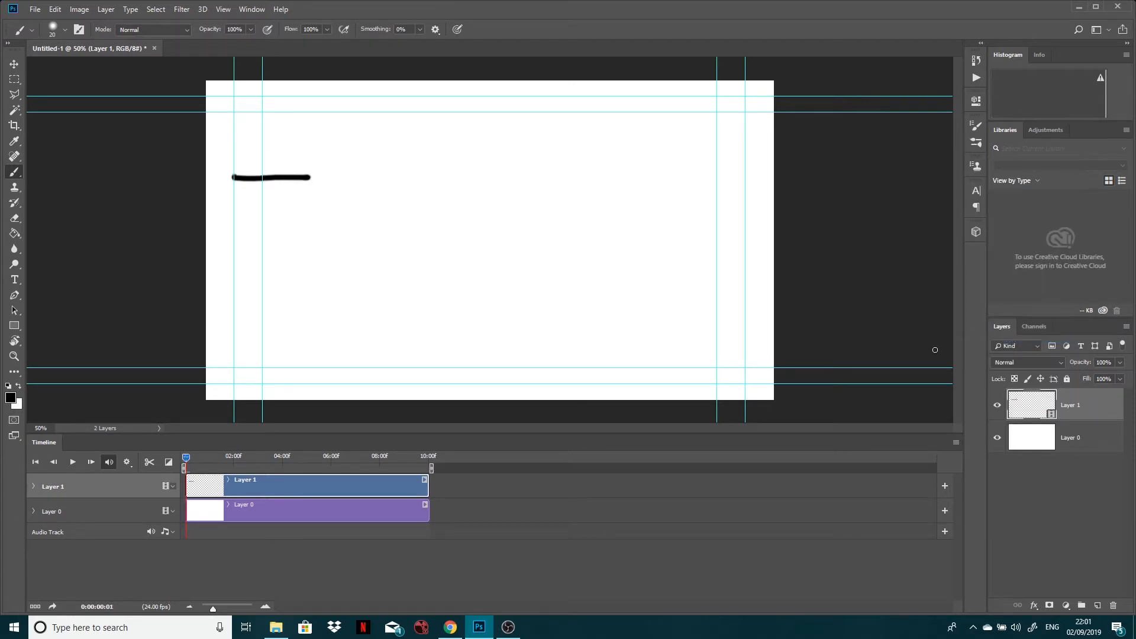
key("Left")
key("Left")
key("Left")
key("Left")
key("Right")
key("Right")
key("Right")
key("Right")
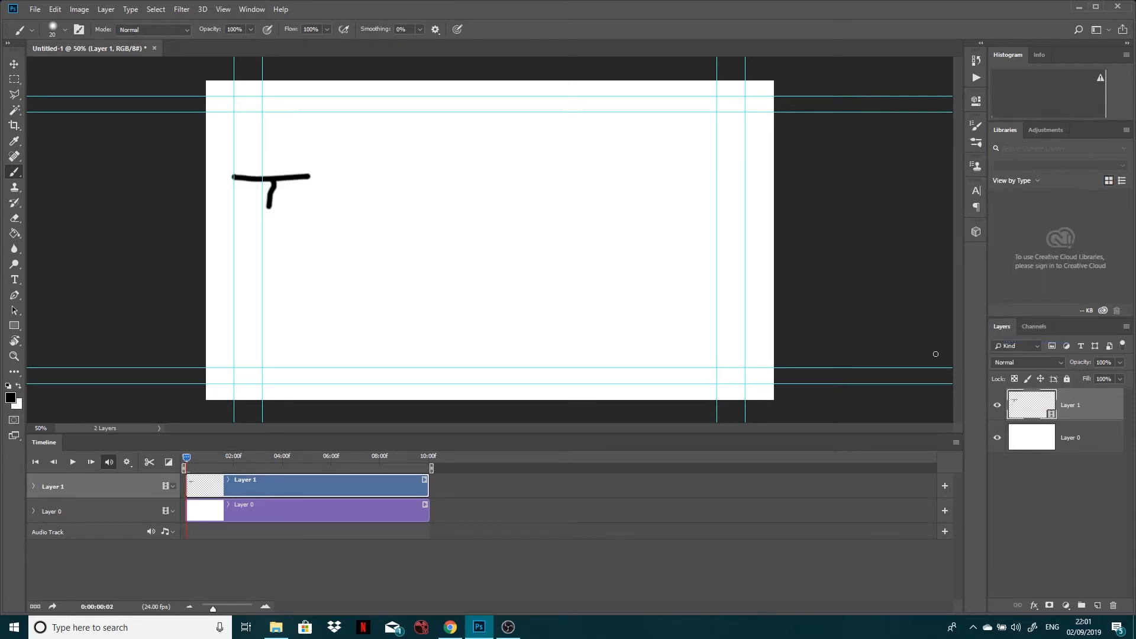
key("Left")
key("Left")
key("Right")
key("Right")
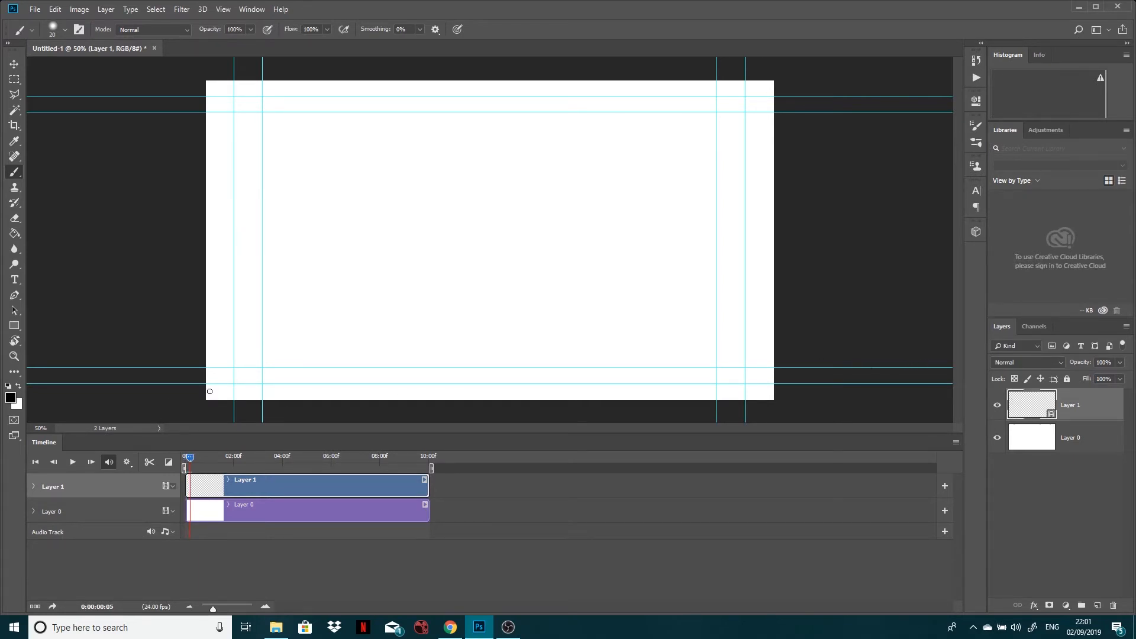
key("Left")
key("Left")
key("Left")
key("Left")
key("Right")
key("Right")
key("Right")
key("Right")
key("Left")
key("Left")
key("Left")
key("Left")
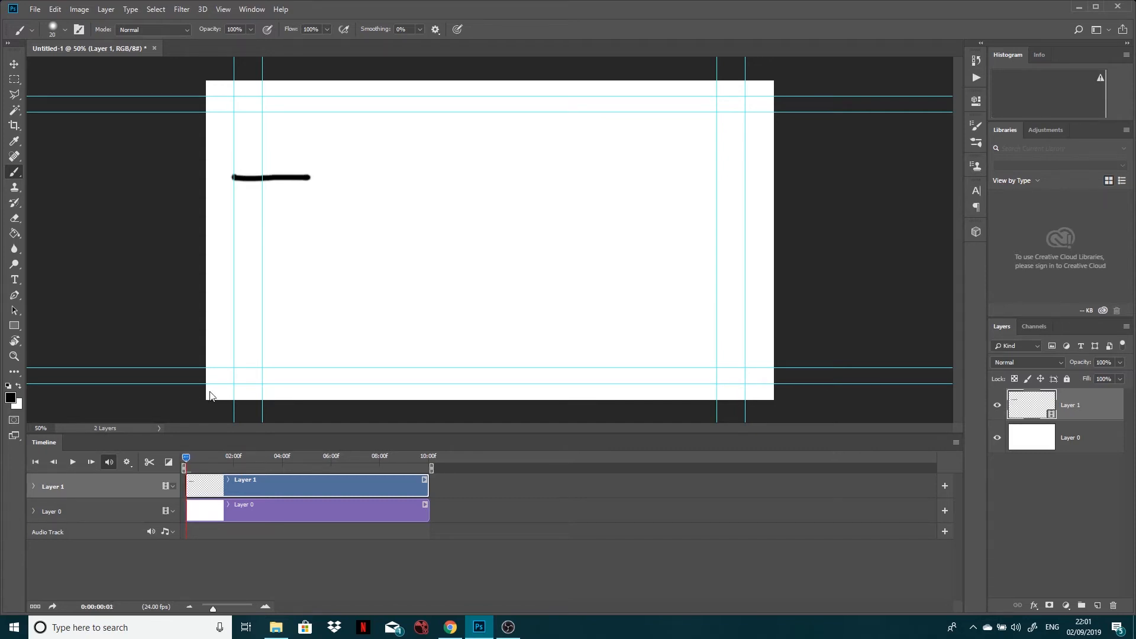
key("Right")
key("Right")
key("Right")
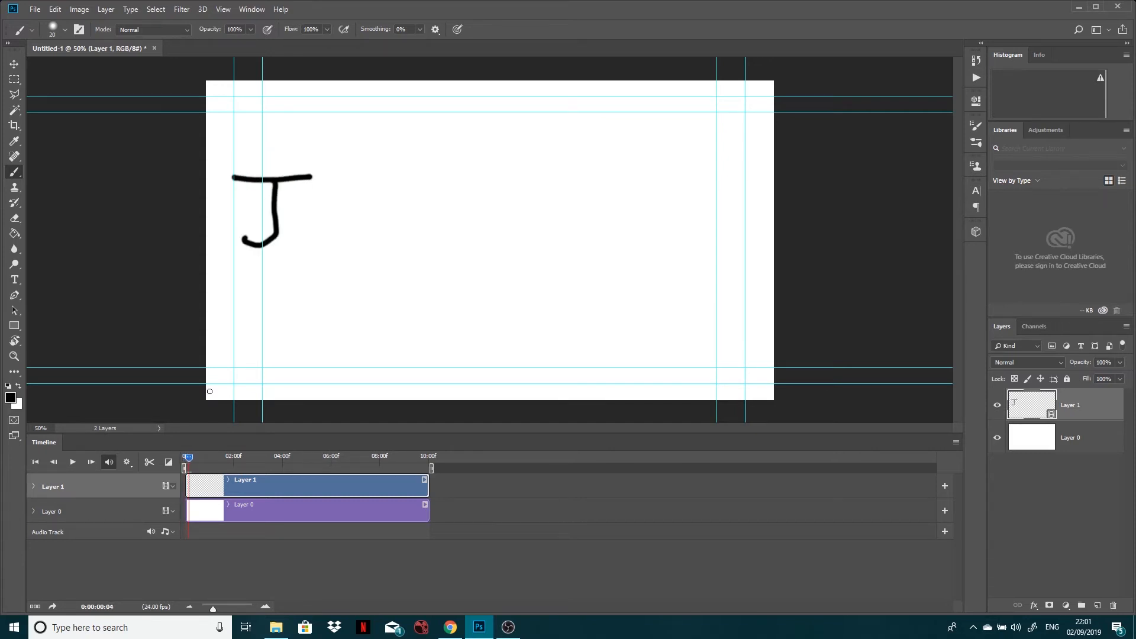
key("Right")
key("Left")
Shorten the timeline's work area to end at about 04:00f and move the playhead to 0:00:01:23
left_click_drag(432, 468, 285, 468)
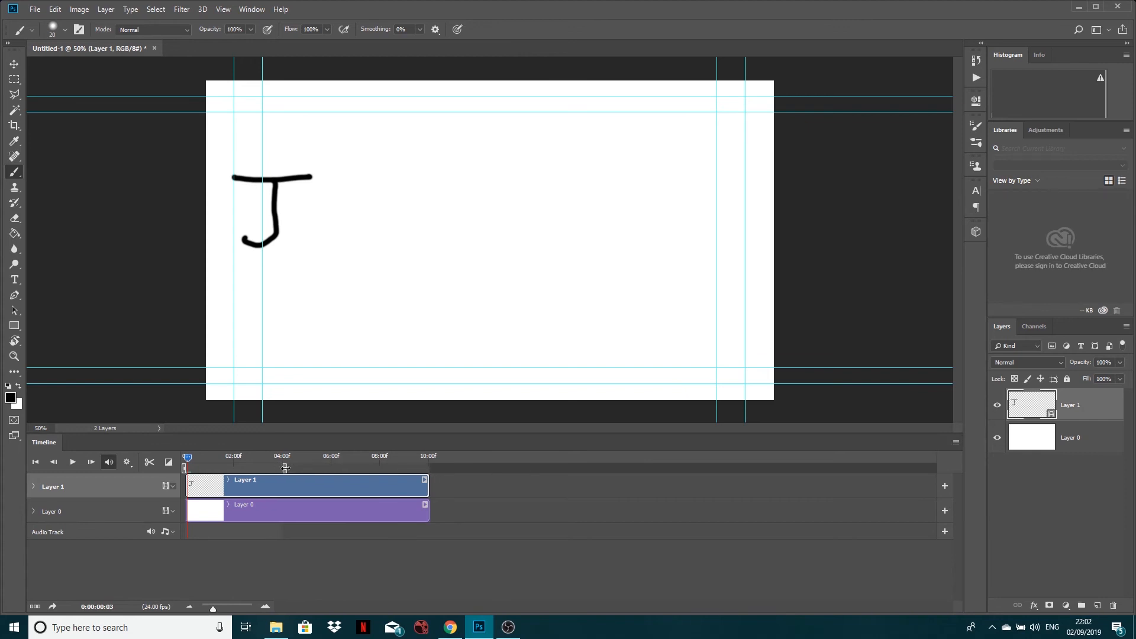
left_click_drag(212, 467, 203, 466)
left_click(234, 462)
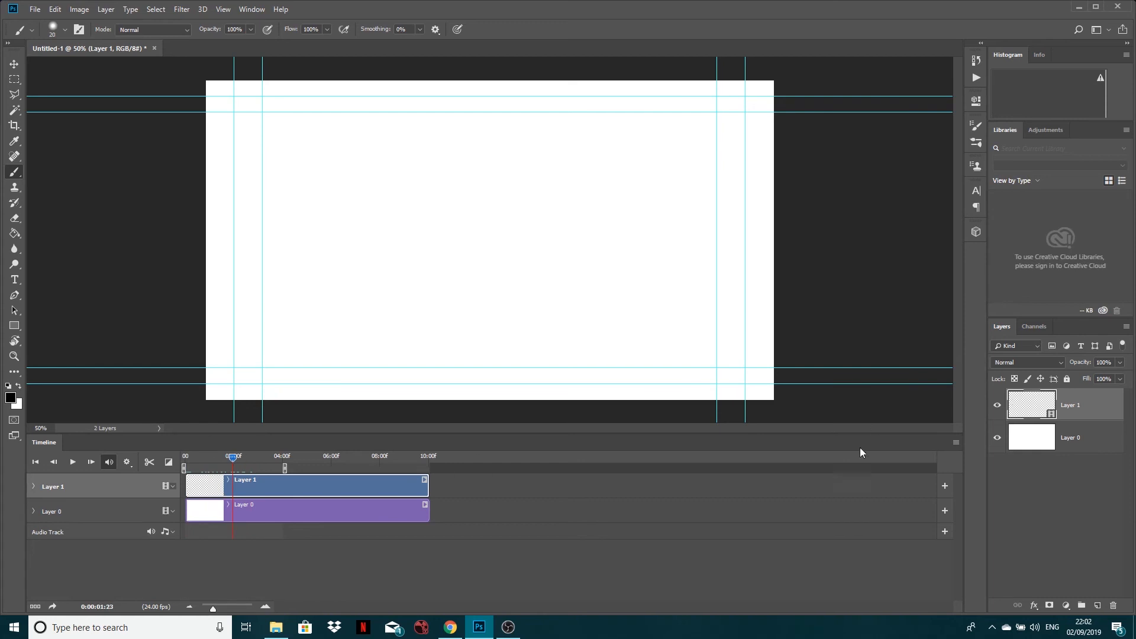
Examine the Render Video settings with H.264 as the format, leave without rendering and bring the playhead back to the start of the timeline
left_click(955, 443)
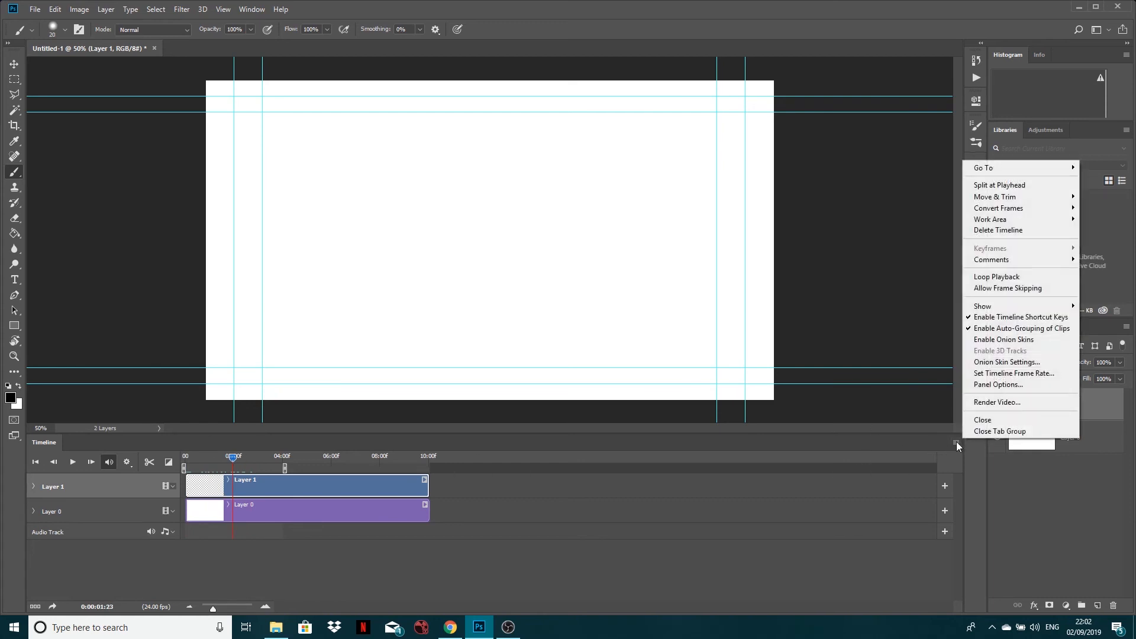
left_click(989, 400)
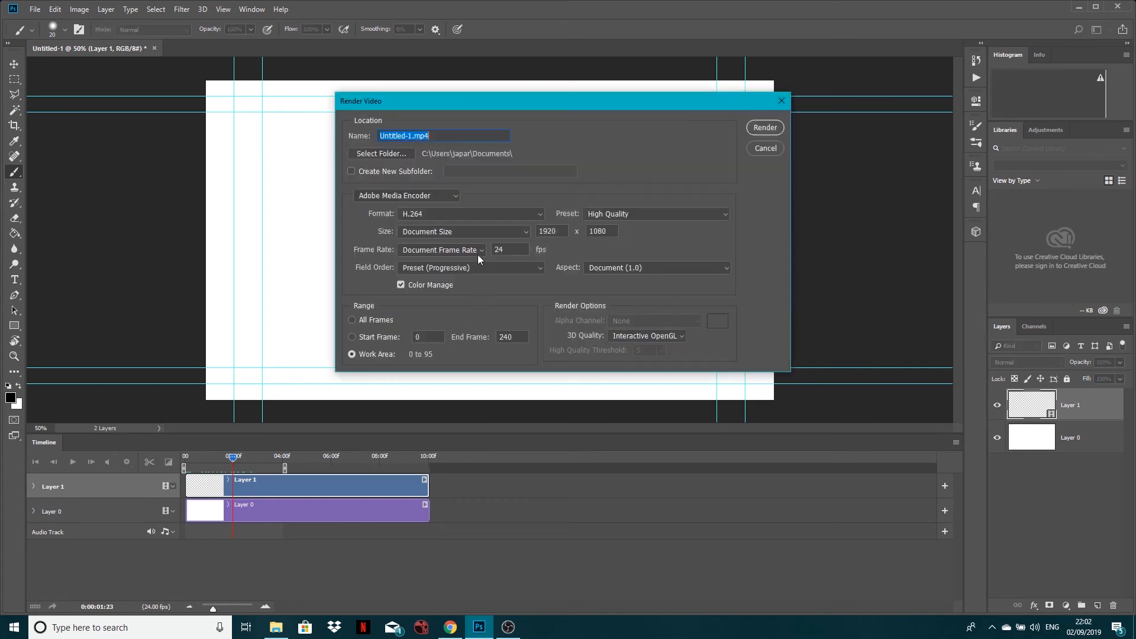
left_click(424, 213)
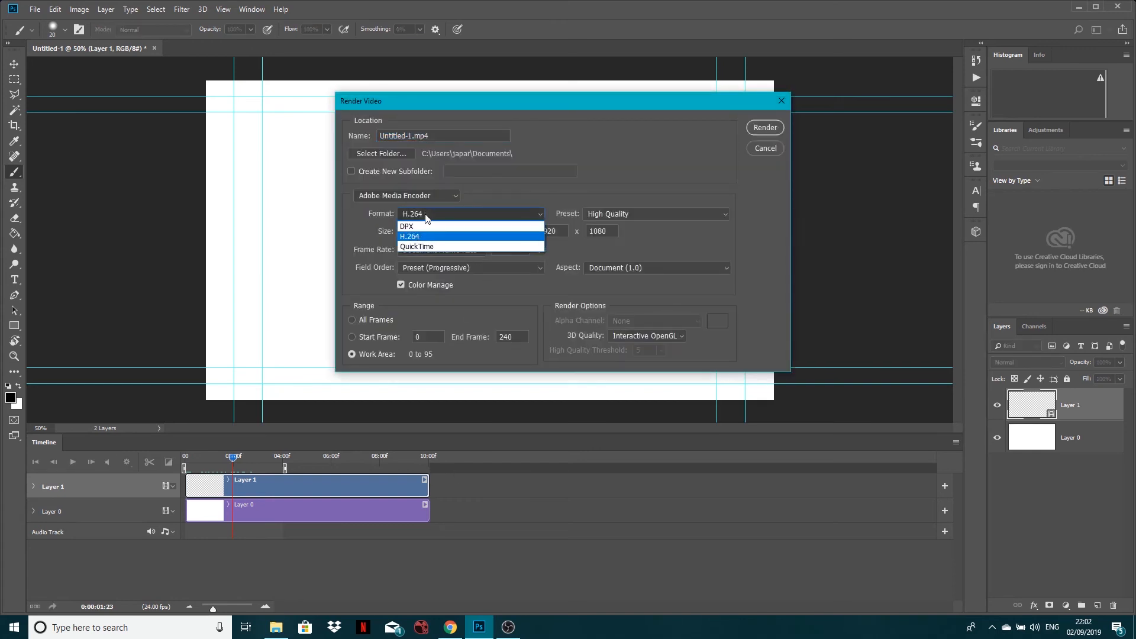
left_click(423, 237)
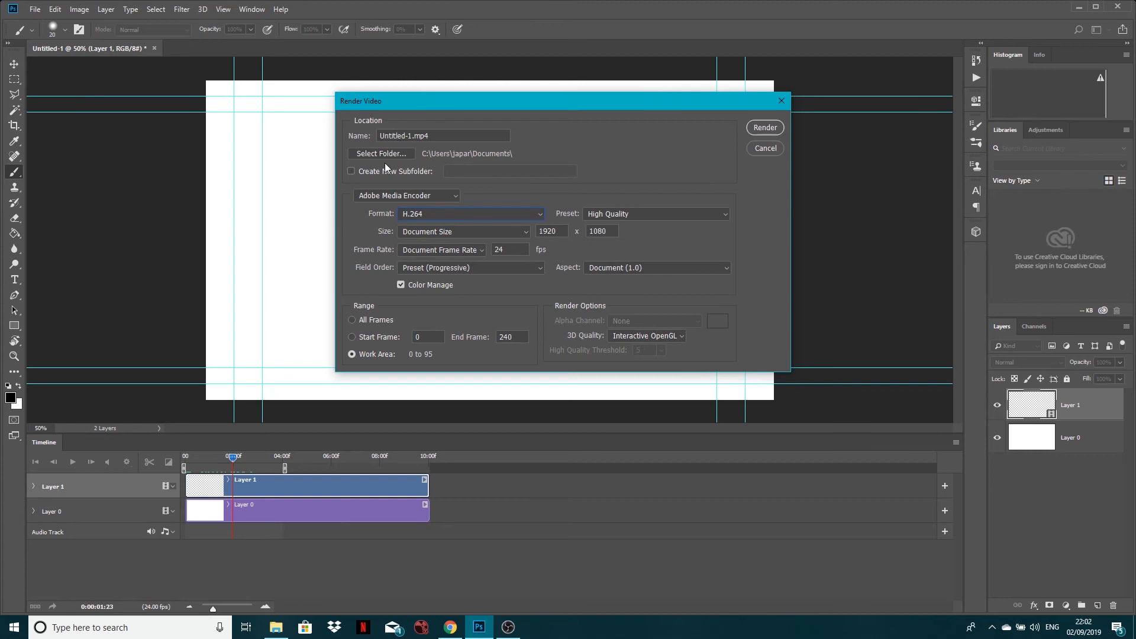
left_click(765, 148)
left_click_drag(220, 460, 185, 467)
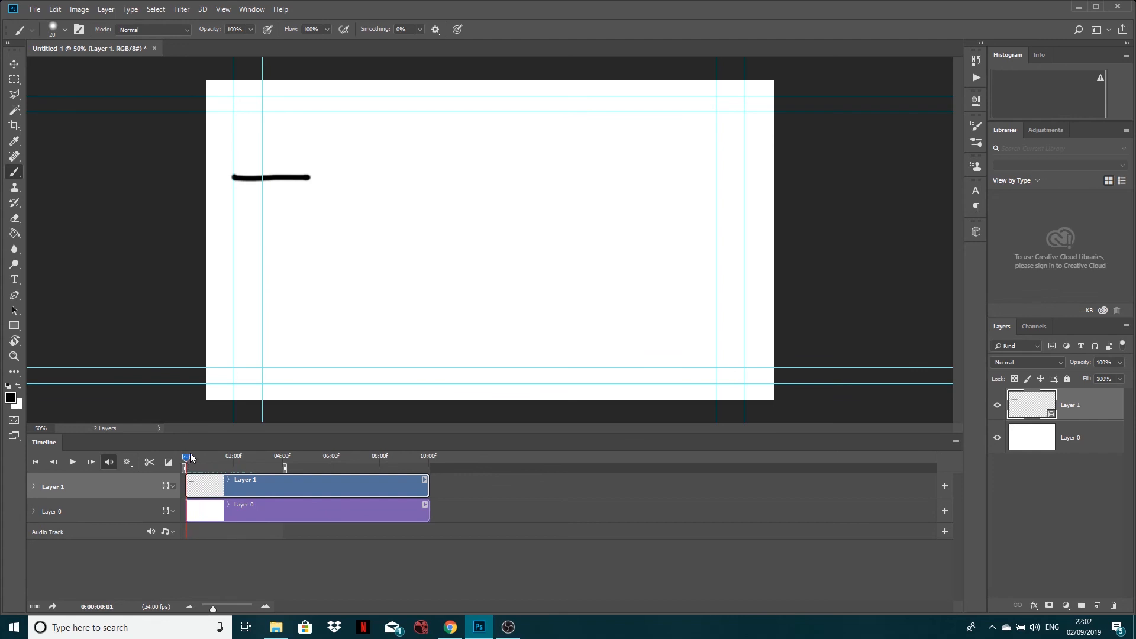